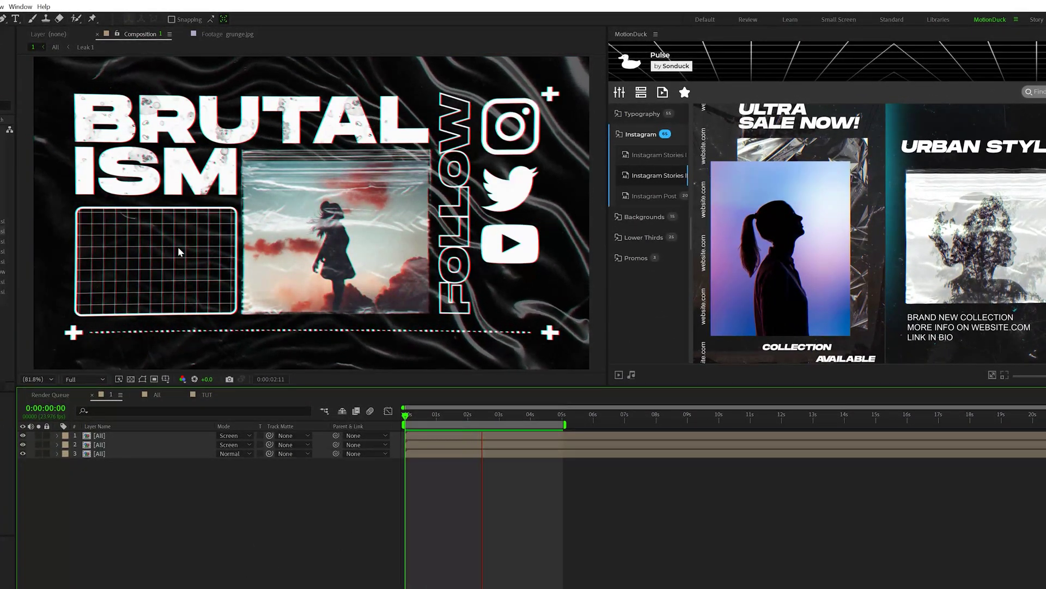
# Preview the grunge.jpg footage and place it above the BRUTAL ISM text layer in the TUT composition
pyautogui.click(204, 393)
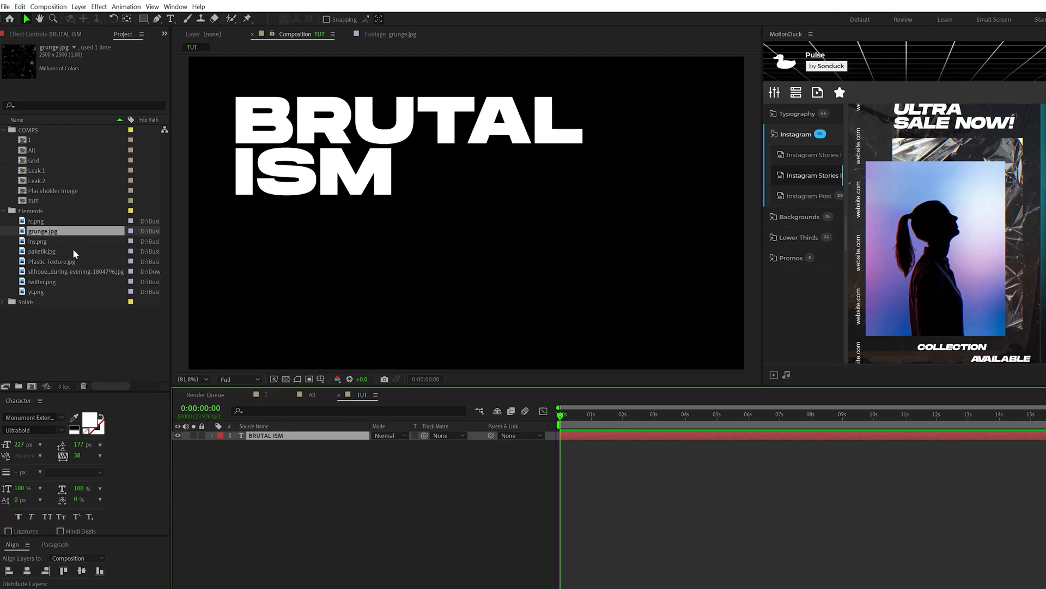
pyautogui.moveTo(44, 232)
pyautogui.mouseDown()
pyautogui.moveTo(82, 251)
pyautogui.moveTo(55, 232)
pyautogui.moveTo(256, 420)
pyautogui.moveTo(51, 222)
pyautogui.moveTo(41, 233)
pyautogui.mouseUp()
pyautogui.doubleClick(41, 233)
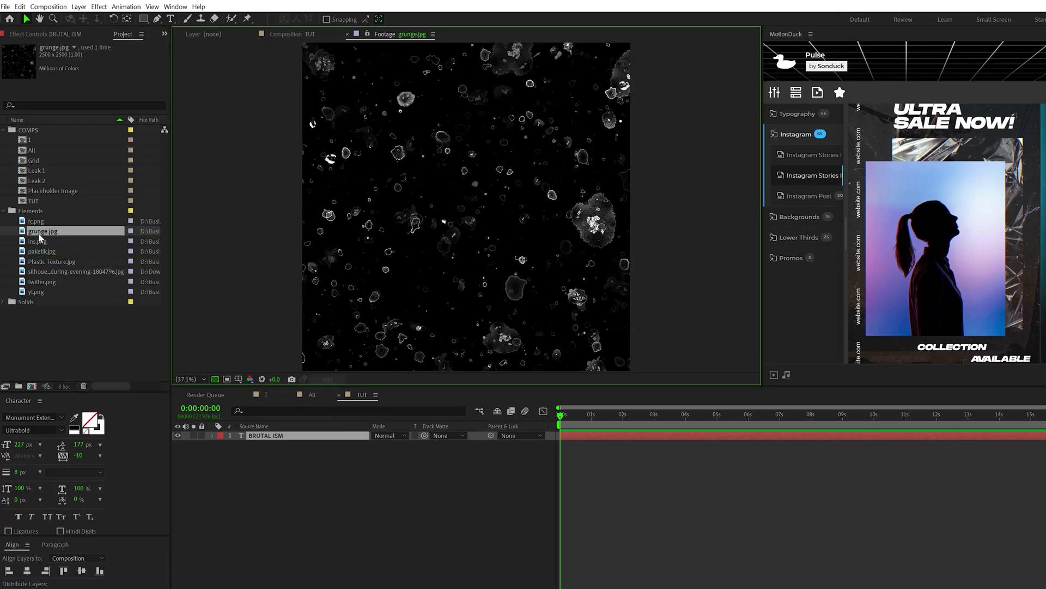
pyautogui.click(298, 34)
pyautogui.moveTo(39, 234); pyautogui.dragTo(294, 432)
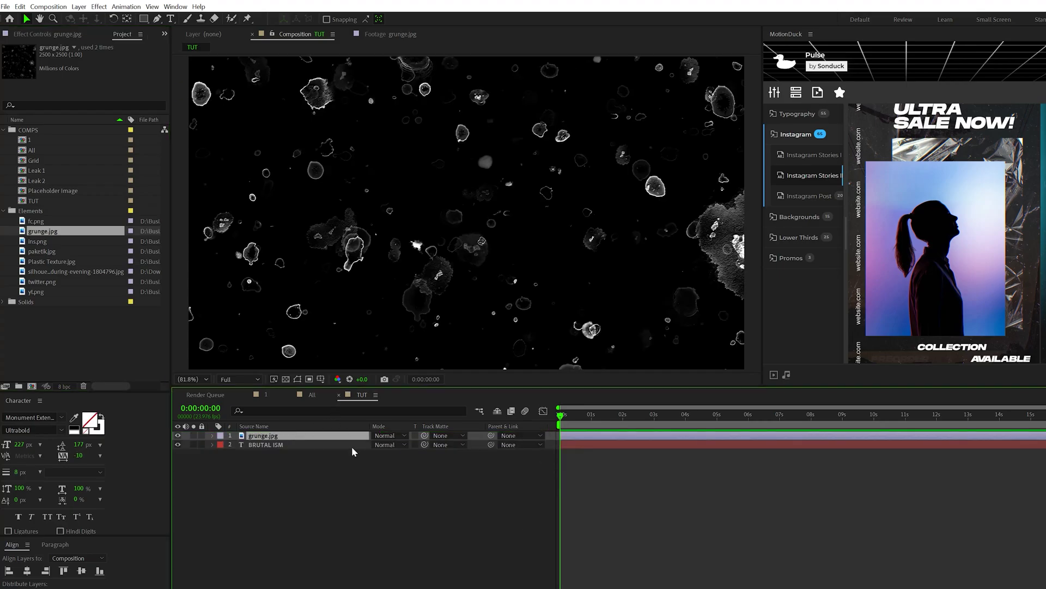
# Scale the grunge.jpg layer to 53% and reposition it so the texture covers the title text
pyautogui.press('s')
pyautogui.press('s')
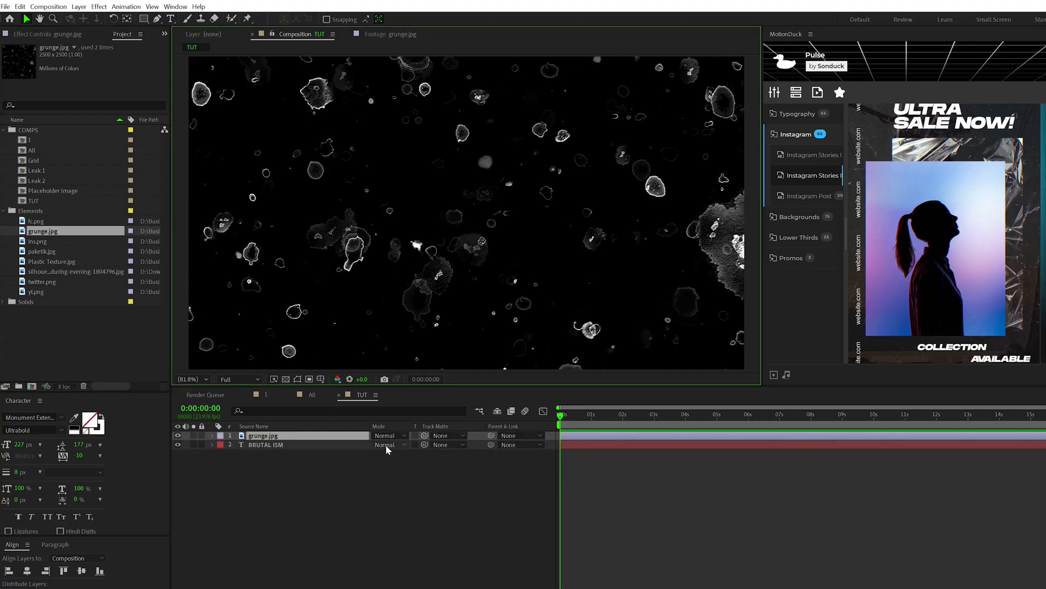
pyautogui.press('s')
pyautogui.moveTo(387, 445); pyautogui.dragTo(359, 444)
pyautogui.moveTo(488, 242); pyautogui.dragTo(441, 456)
# Matte grunge.jpg with the BRUTAL ISM layer and blend it in Difference mode over the text, with the text layer visible
pyautogui.click(442, 437)
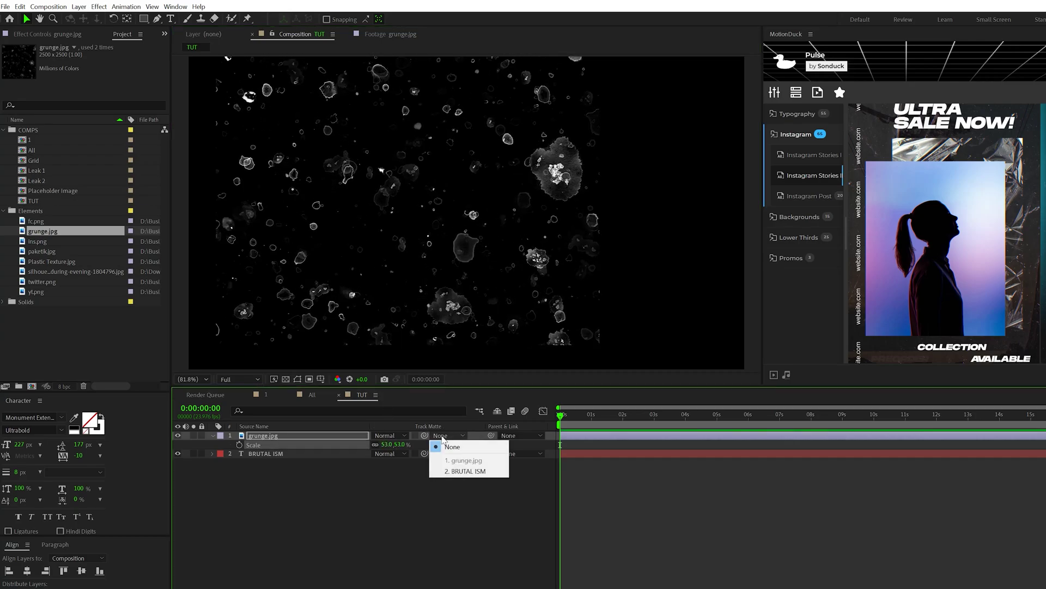
pyautogui.click(468, 471)
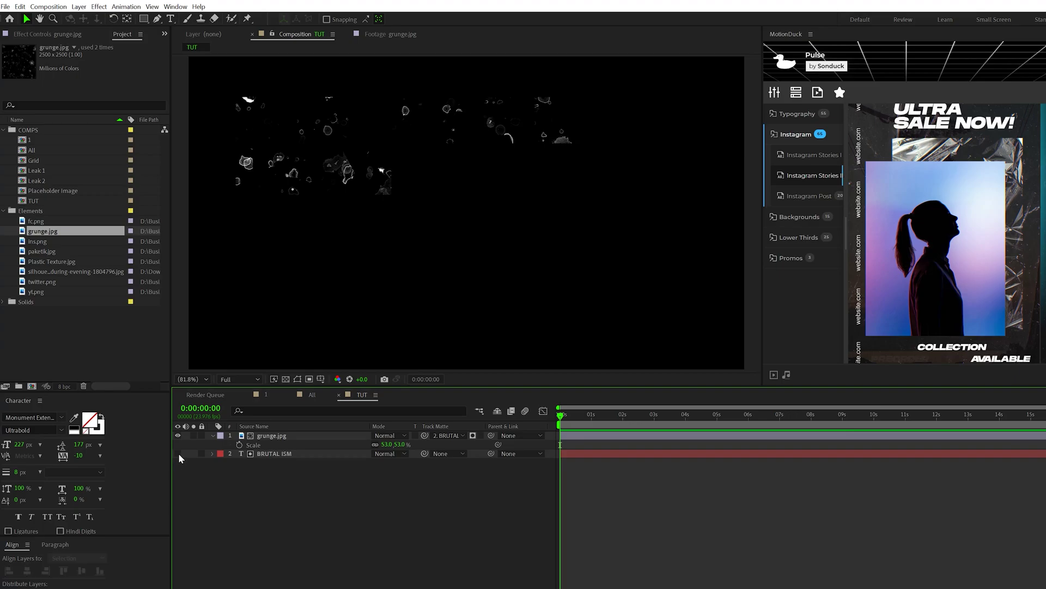
pyautogui.click(178, 453)
pyautogui.click(383, 436)
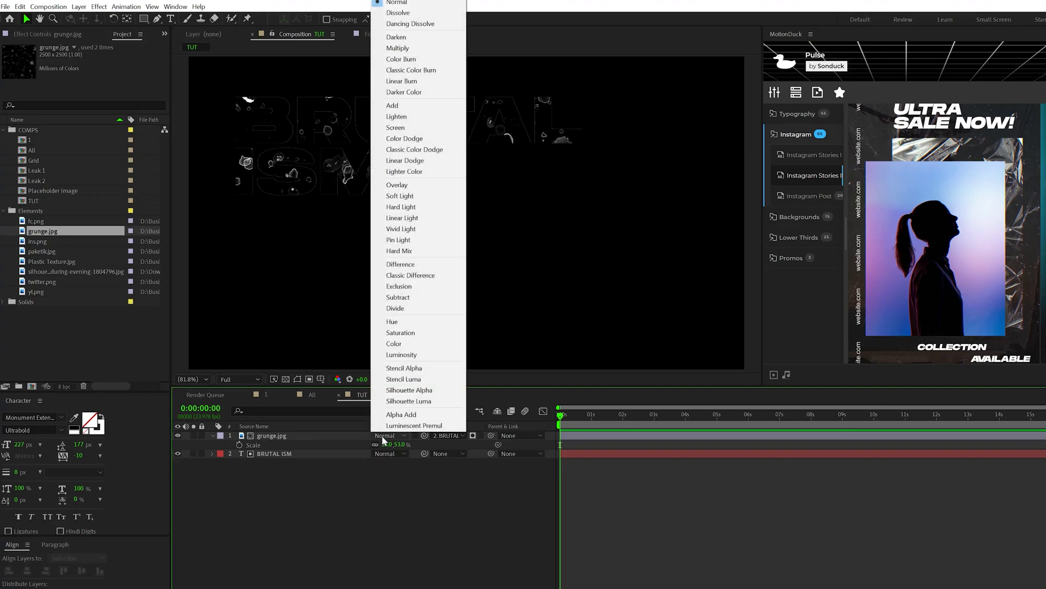
pyautogui.click(414, 266)
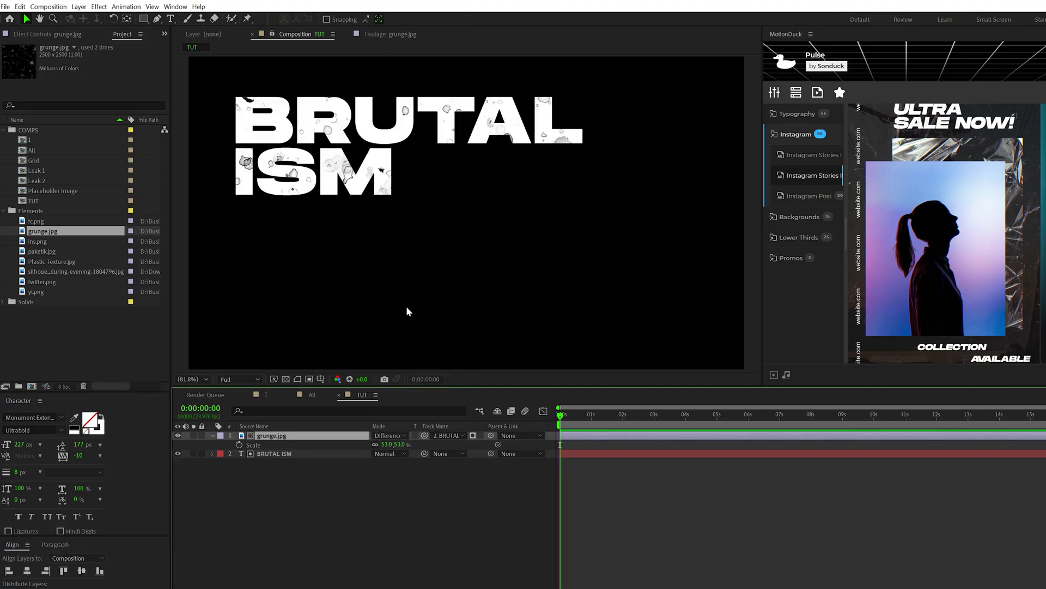
# Place Plastic Texture.jpg beneath all layers in TUT and apply the Turbulent Displace effect to it
pyautogui.doubleClick(54, 261)
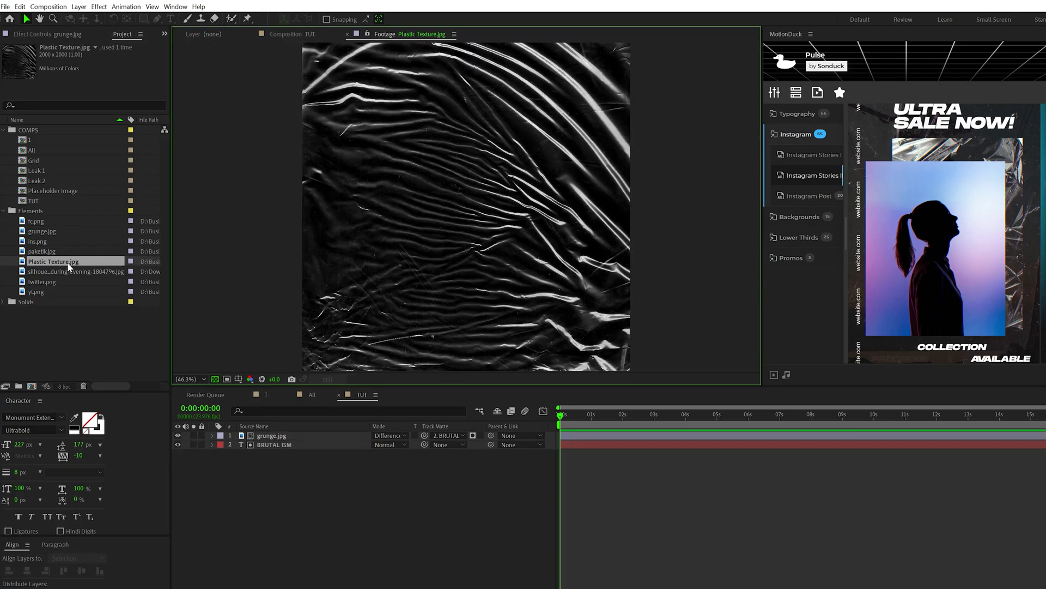
pyautogui.moveTo(68, 267); pyautogui.dragTo(306, 455)
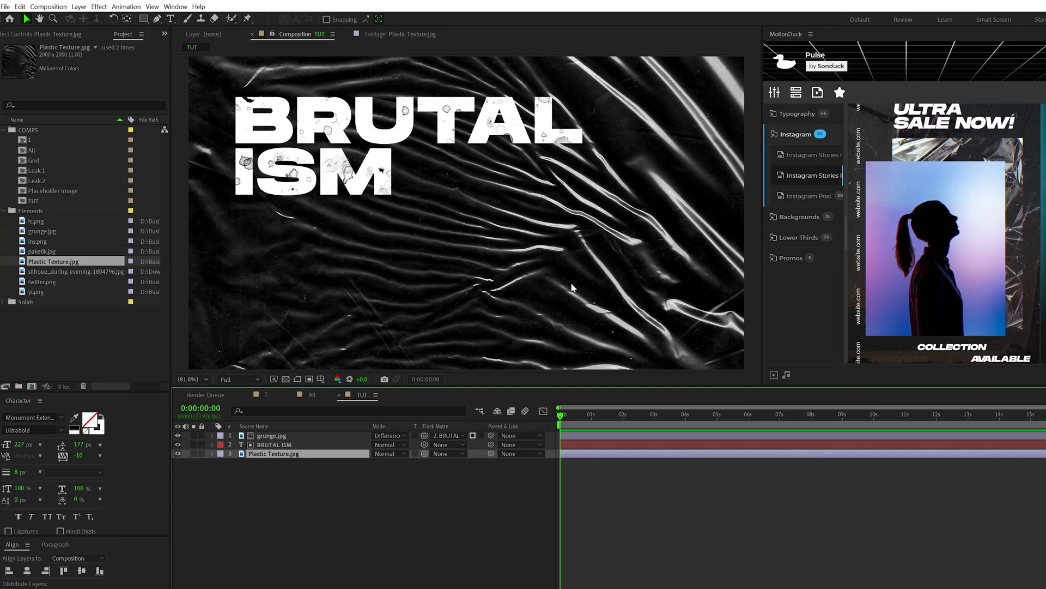
pyautogui.click(107, 6)
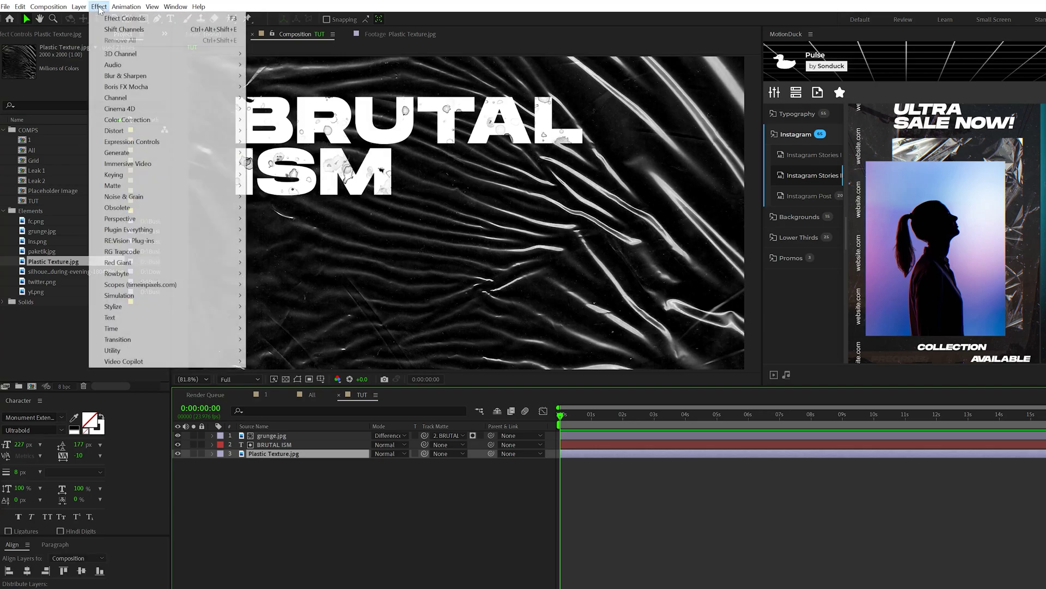
pyautogui.moveTo(189, 139)
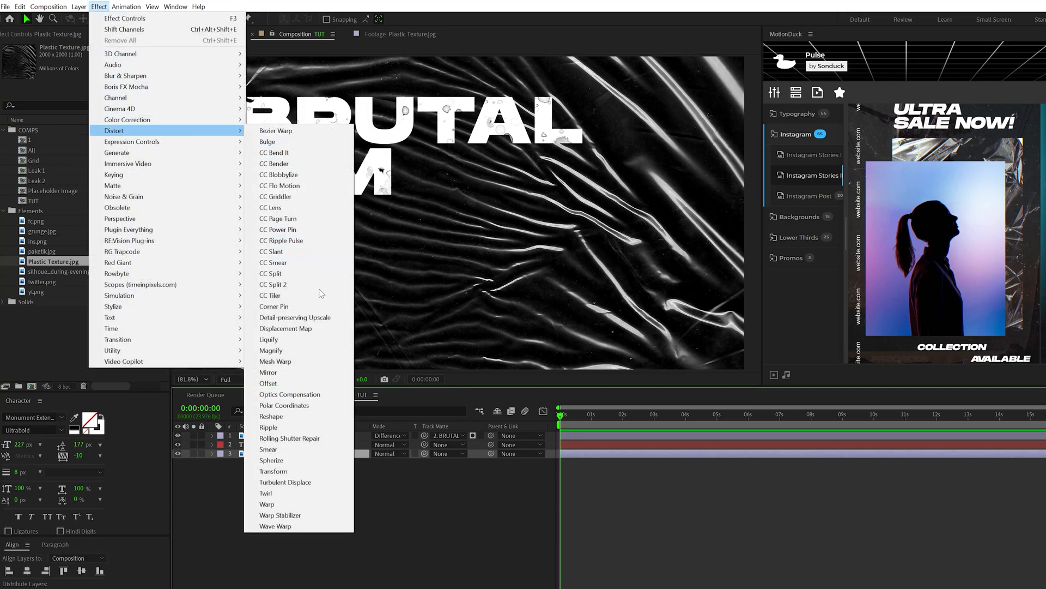
pyautogui.click(291, 482)
# Set Turbulent Displace's displacement to Turbulent Smoother and drive its Evolution with a "time*" expression
pyautogui.click(124, 65)
pyautogui.click(158, 115)
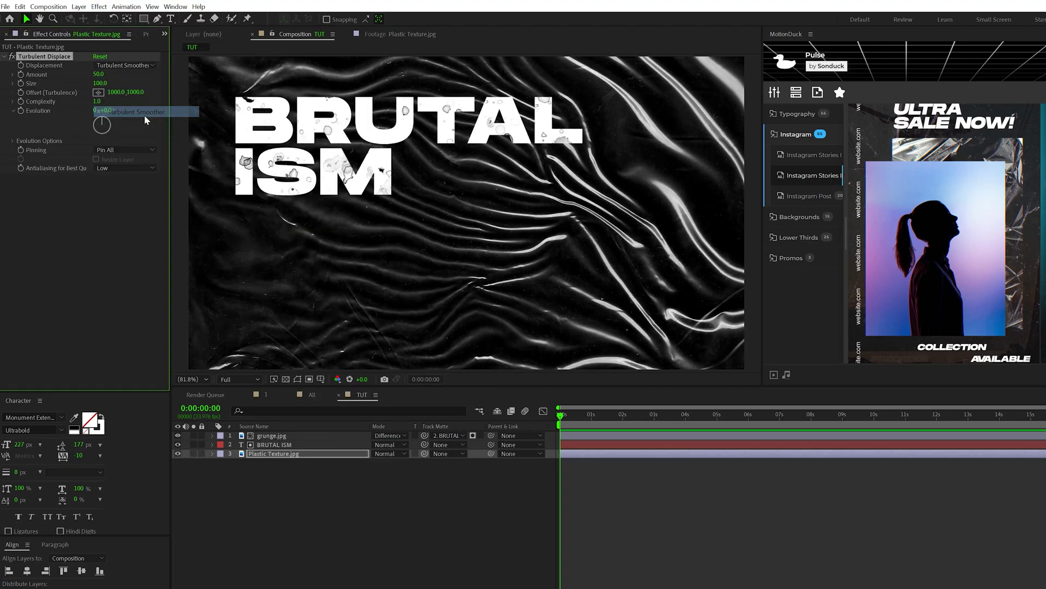
pyautogui.keyDown('alt'); pyautogui.click(22, 110); pyautogui.keyUp('alt')
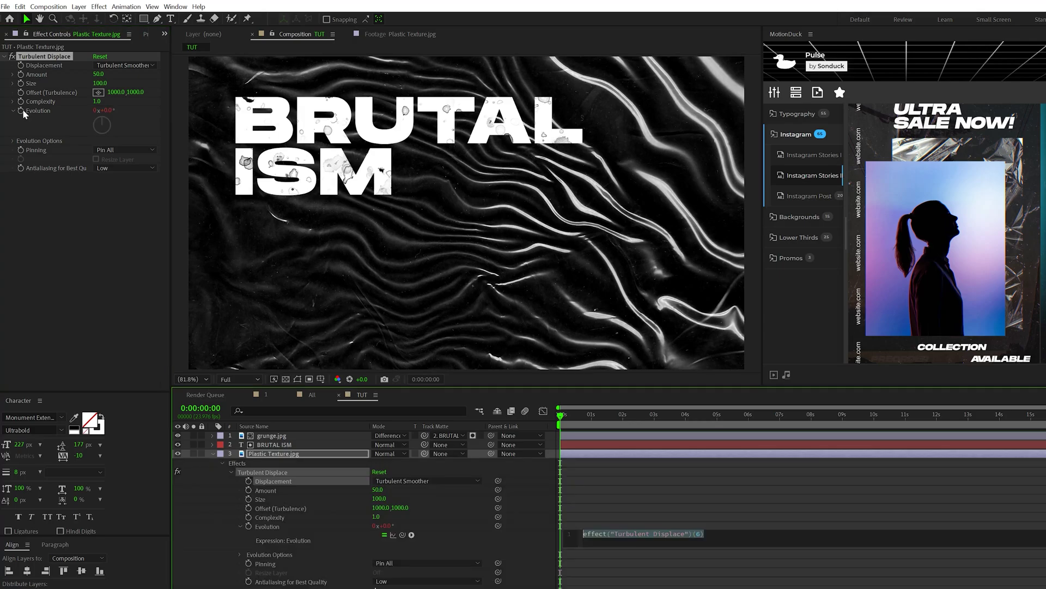
pyautogui.write('time*')
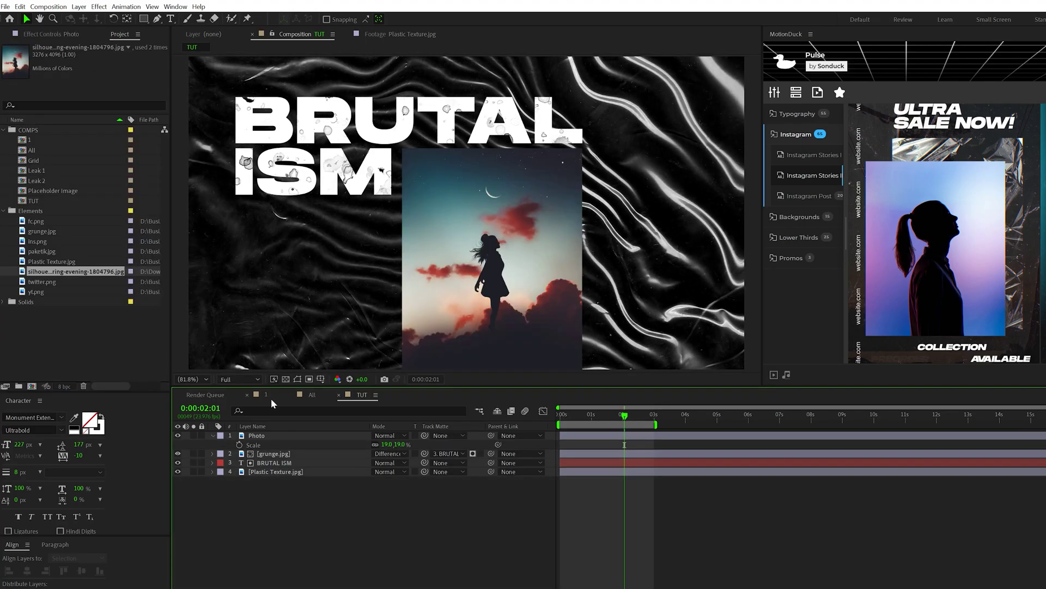
# Compare the finished composition 1 and the layer stack of composition All with the TUT composition
pyautogui.click(267, 394)
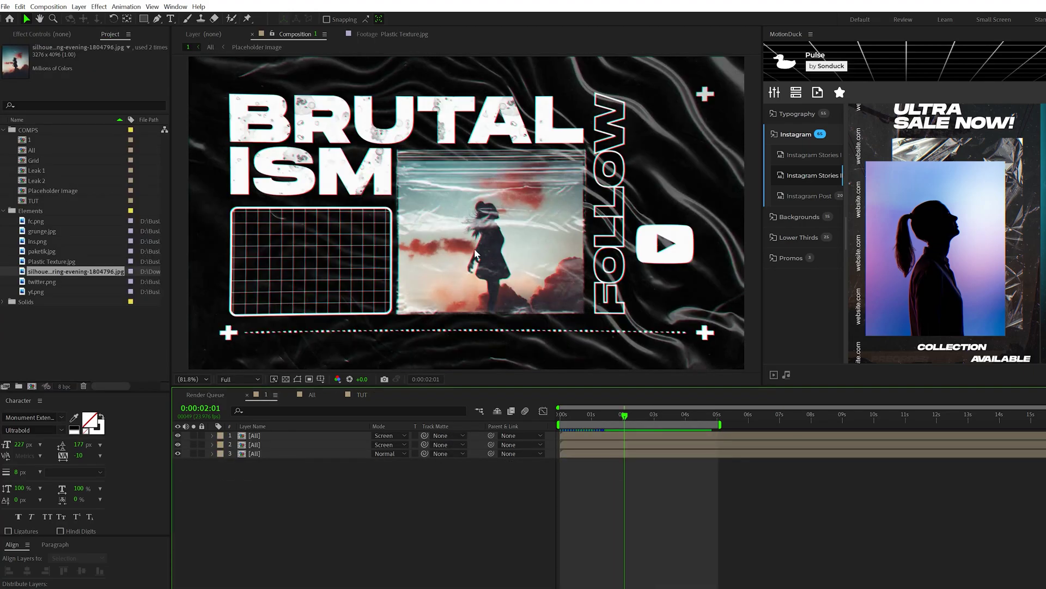
pyautogui.click(366, 397)
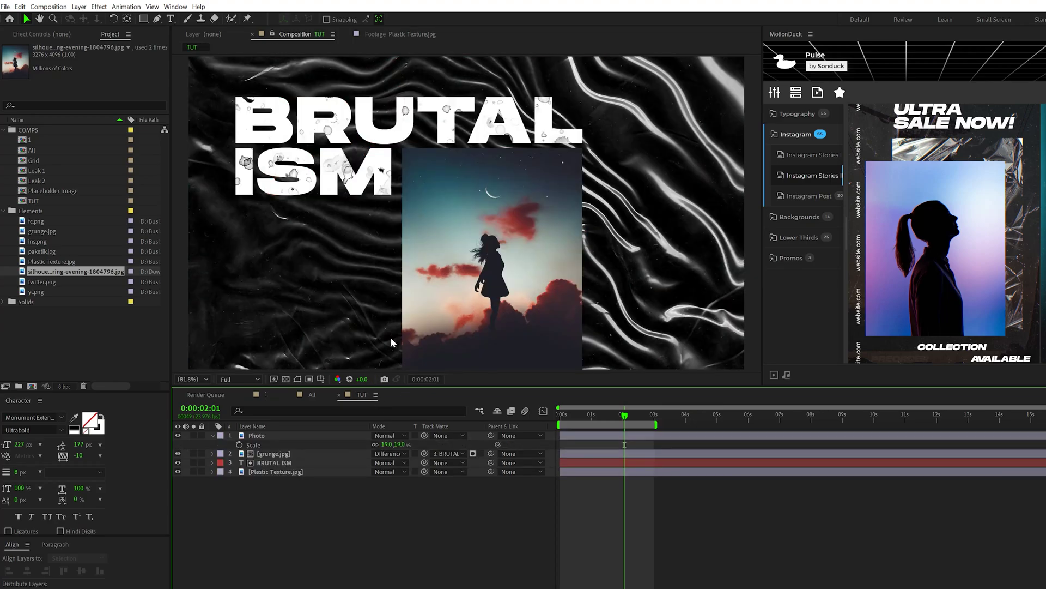
pyautogui.click(267, 395)
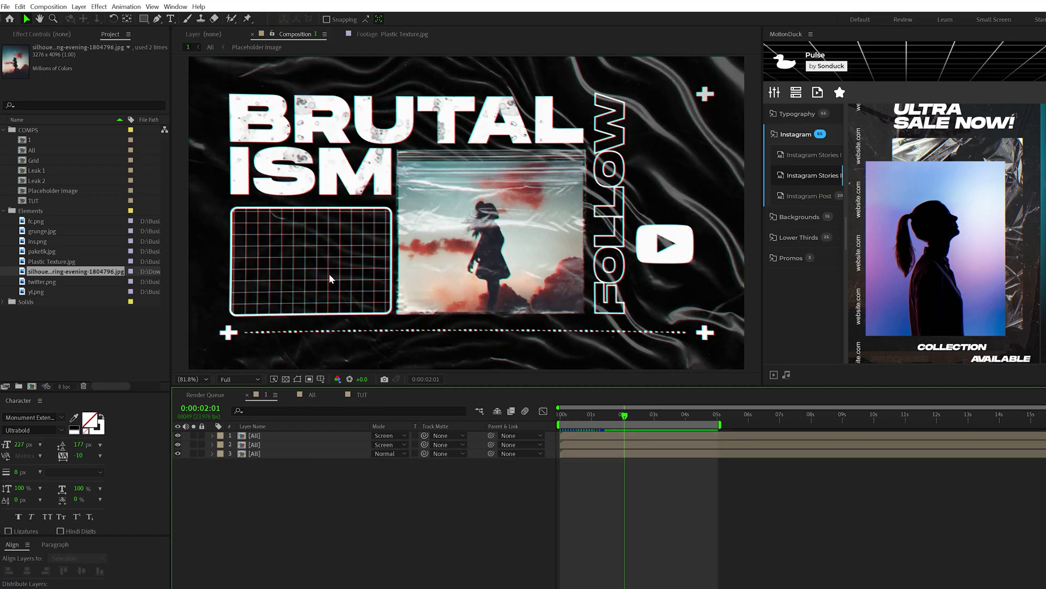
pyautogui.click(362, 395)
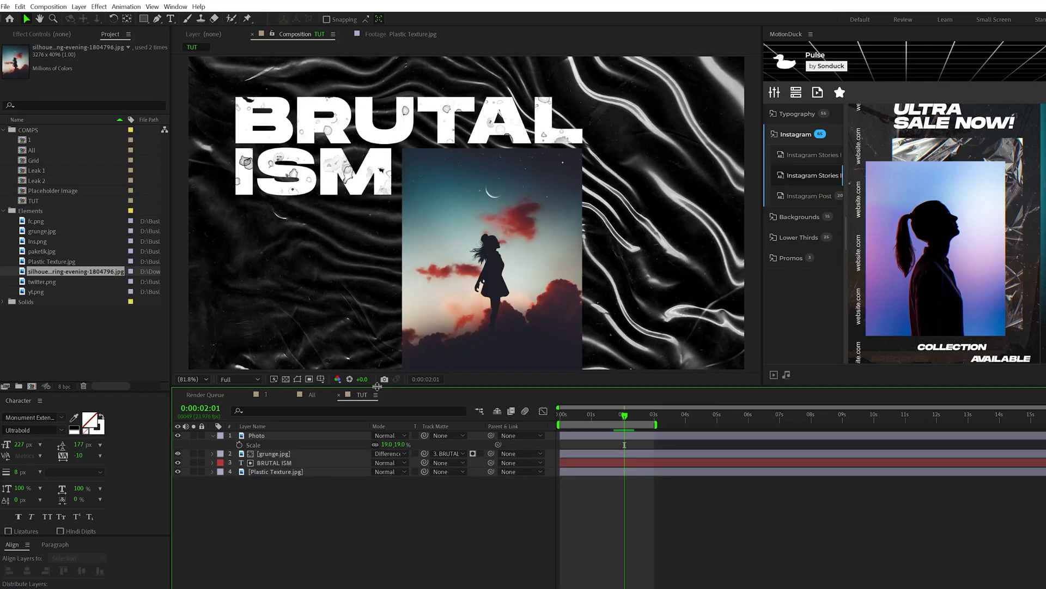
pyautogui.click(312, 395)
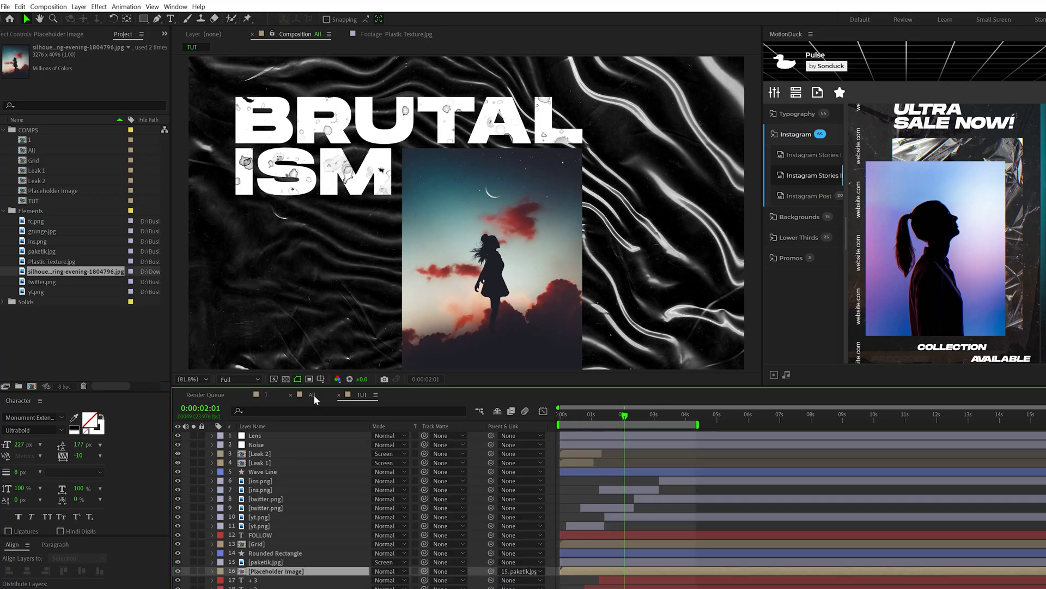
pyautogui.click(363, 400)
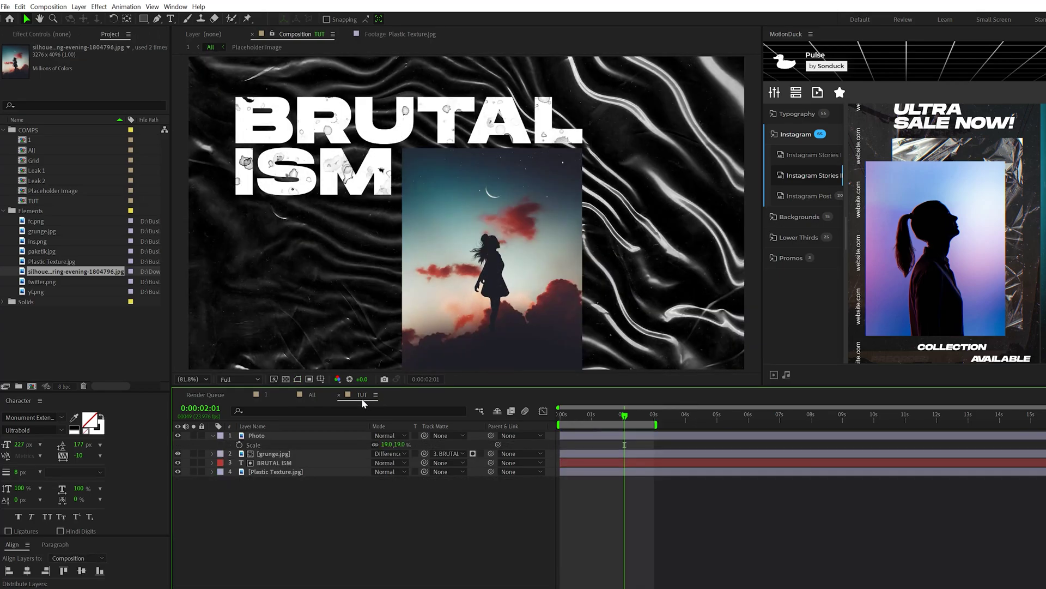
# Preview paketik.jpg, add it above the Photo layer in TUT, and set its blending mode to Screen
pyautogui.doubleClick(41, 252)
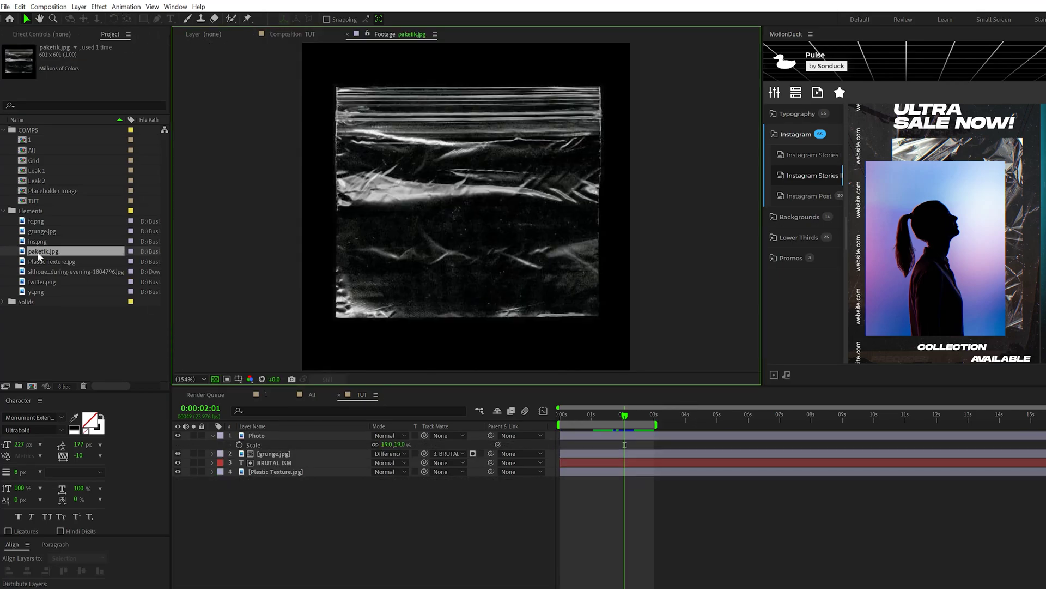
pyautogui.click(309, 394)
pyautogui.click(362, 396)
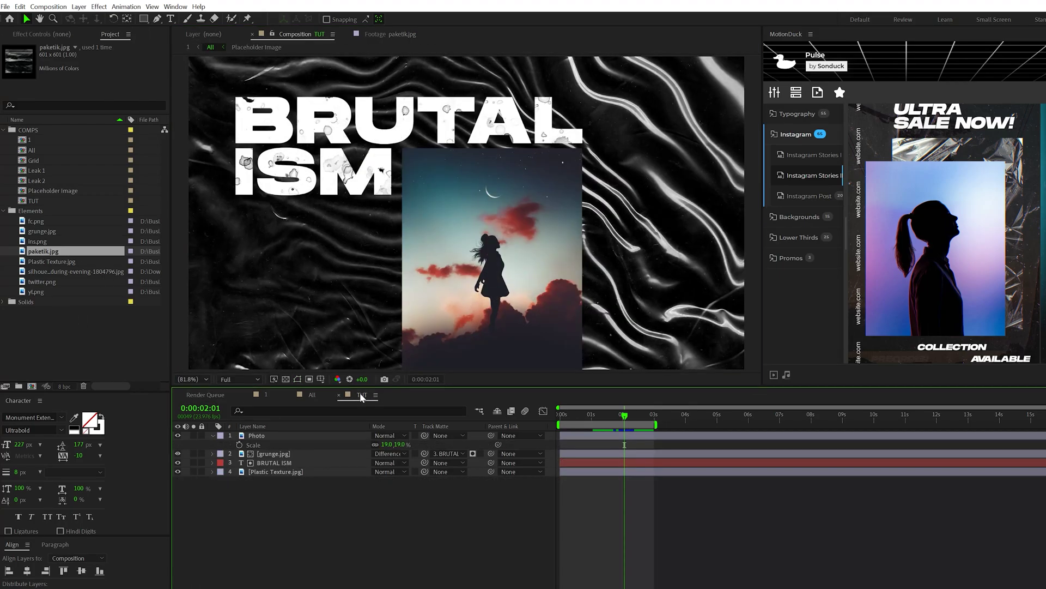
pyautogui.moveTo(54, 258); pyautogui.dragTo(267, 434)
pyautogui.click(392, 436)
pyautogui.click(414, 130)
# Scale the paketik.jpg plastic overlay to 134%
pyautogui.press('s')
pyautogui.click(386, 445)
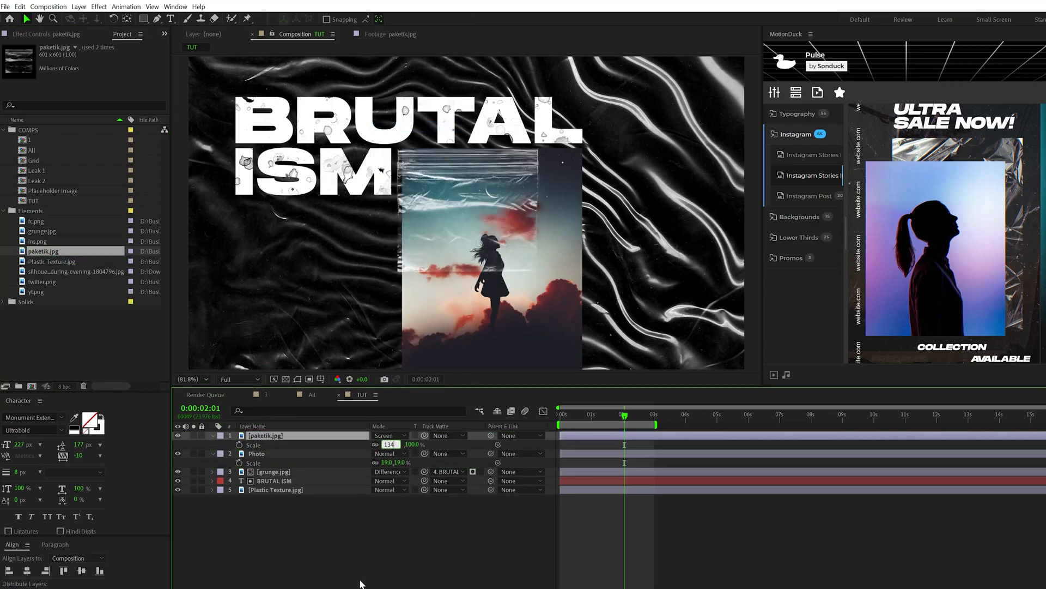
pyautogui.write('134')
pyautogui.press('Return')
# Fit the Photo layer behind the plastic overlay at 20% scale and crop it with a rectangular mask along the overlay's edges
pyautogui.click(262, 453)
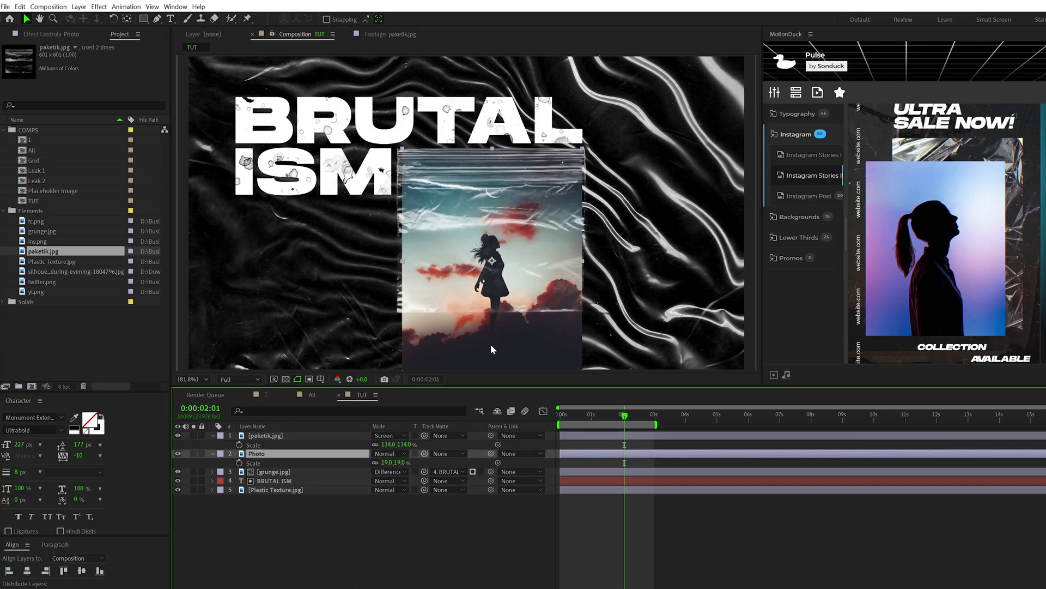
pyautogui.moveTo(492, 346); pyautogui.dragTo(485, 314)
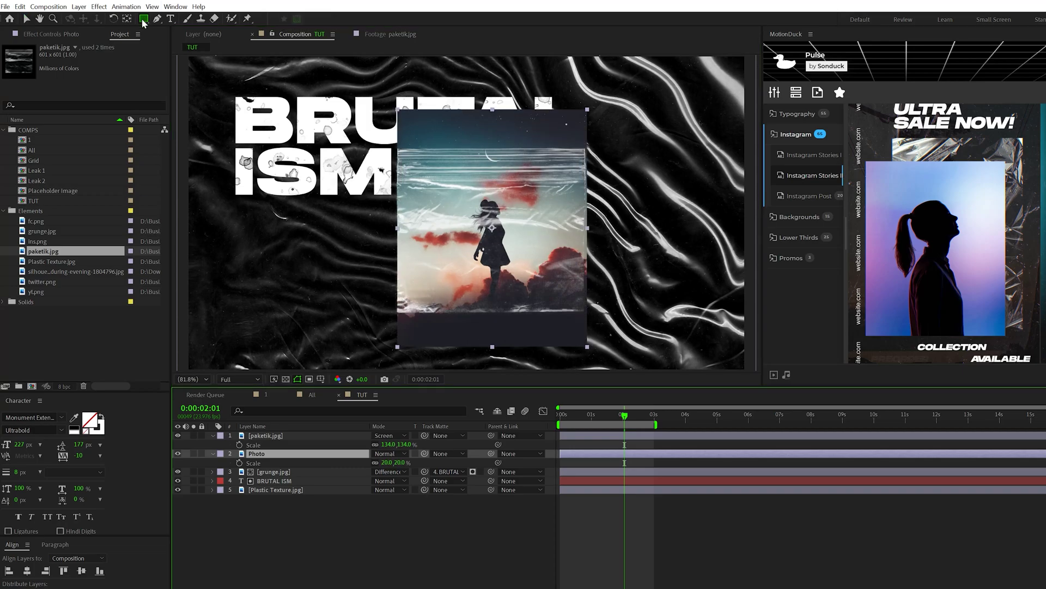
pyautogui.click(142, 20)
pyautogui.moveTo(398, 309); pyautogui.dragTo(583, 152)
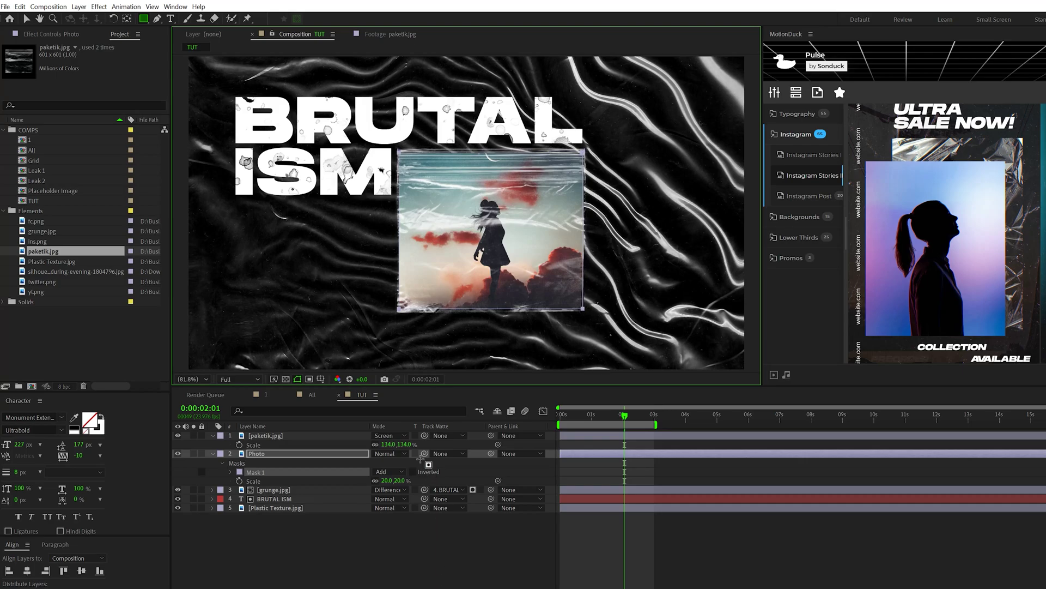
pyautogui.click(336, 563)
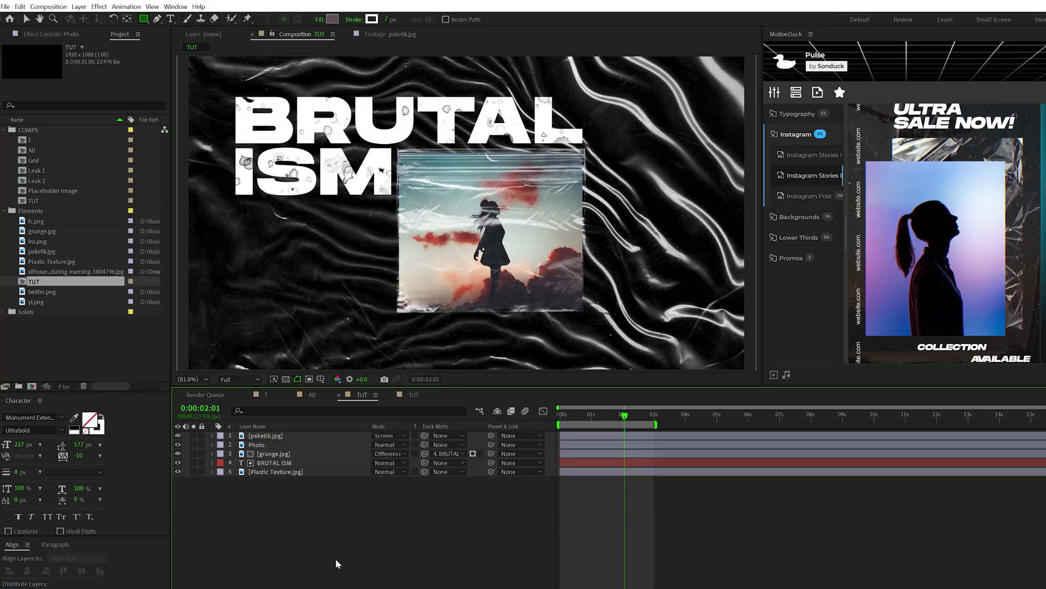
# Look at the untextured duplicate of the TUT composition, and return to the textured TUT composition
pyautogui.click(413, 394)
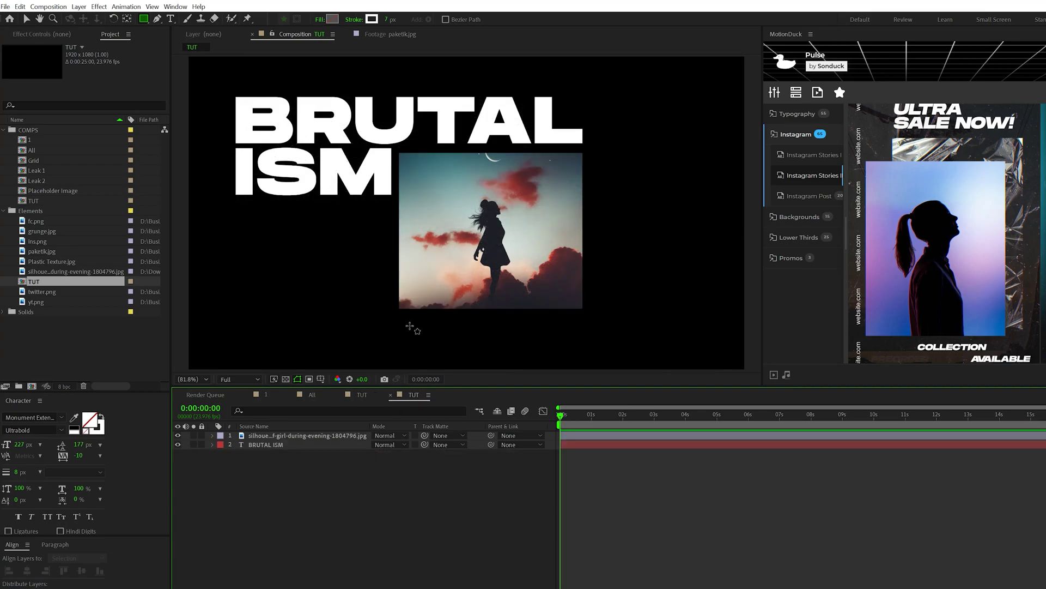
pyautogui.click(362, 394)
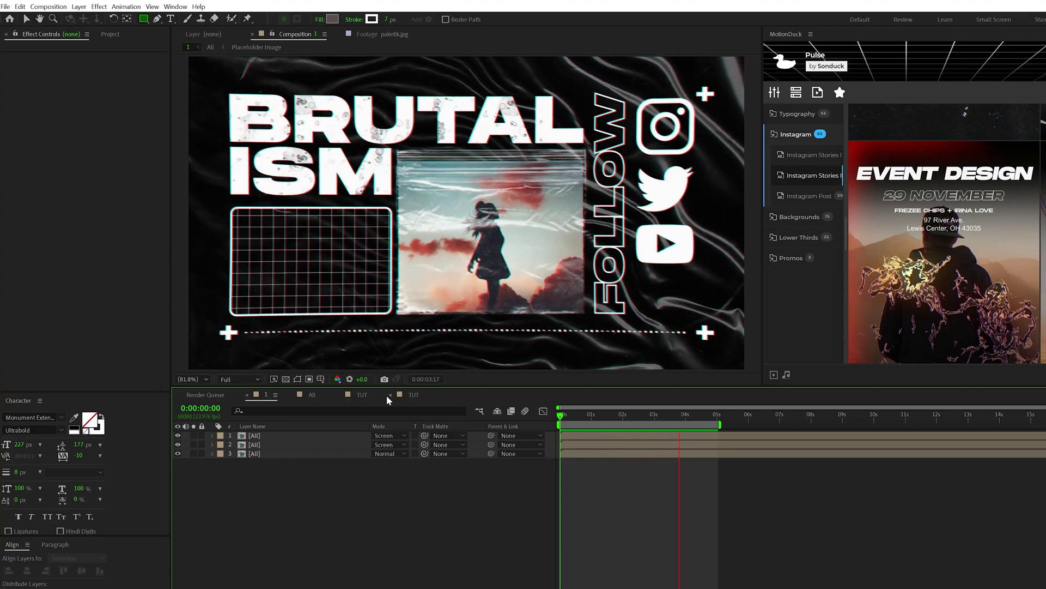
pyautogui.click(362, 395)
# Show the title/action safe guides and add a "+" text layer near the lower-left corner of the composition
pyautogui.press("'")
pyautogui.scroll(-1, 555, 254)
pyautogui.click(171, 18)
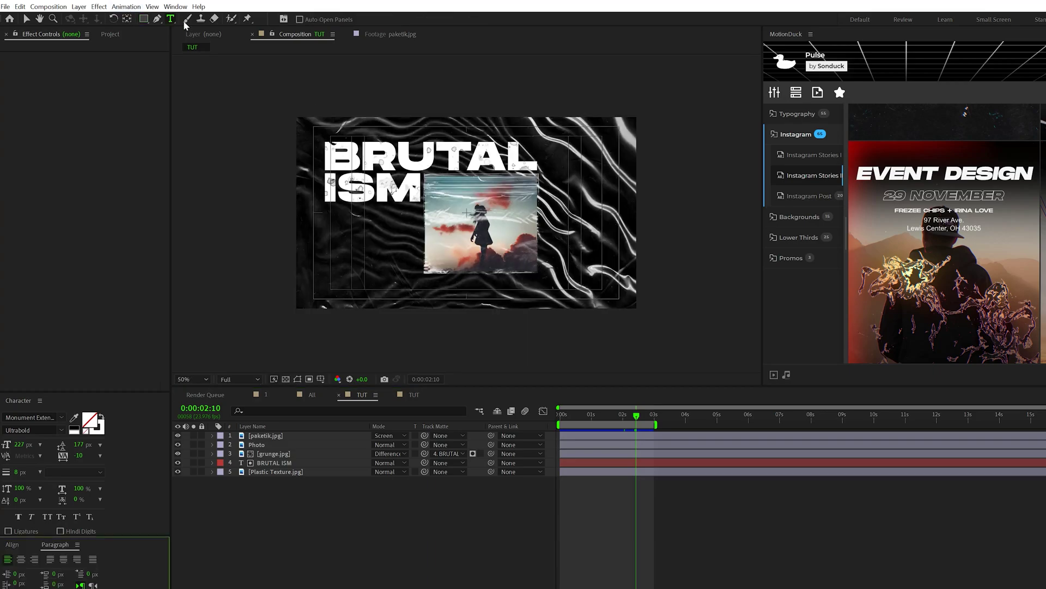
pyautogui.click(346, 272)
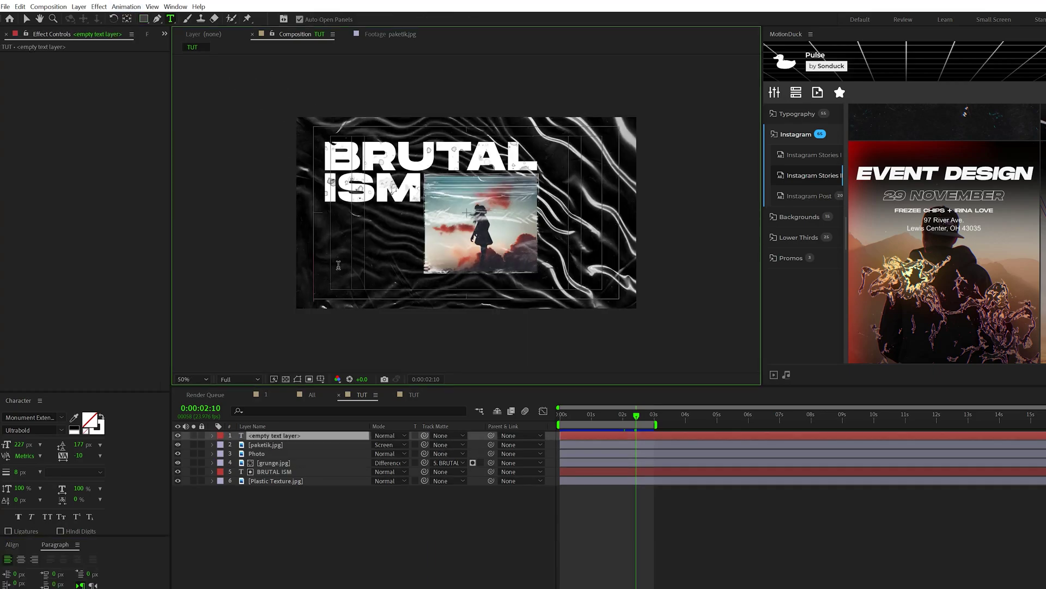
pyautogui.write('+')
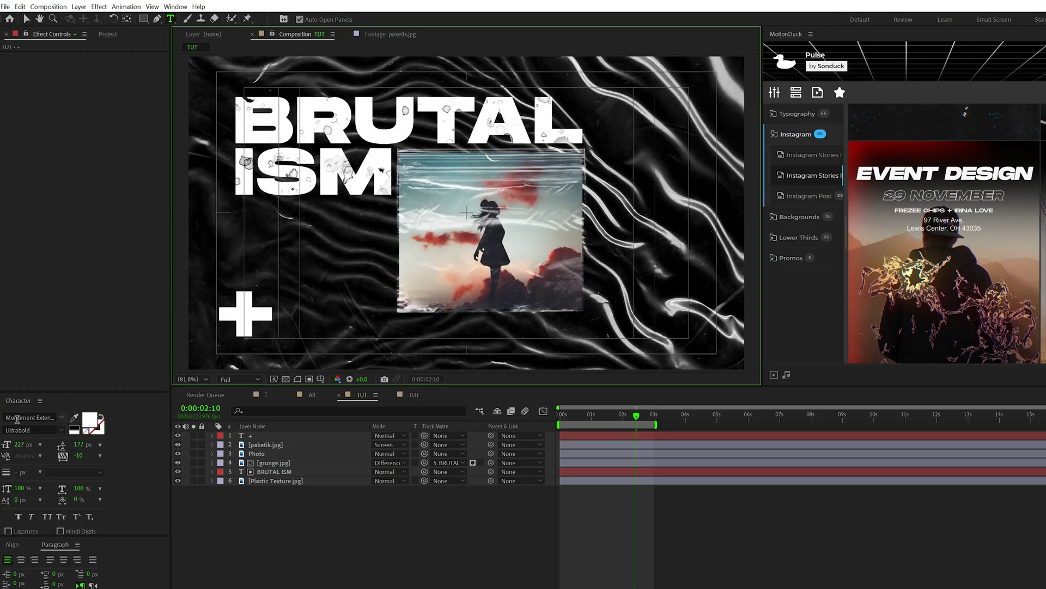
# Browse the font list for the plus sign text
pyautogui.click(44, 418)
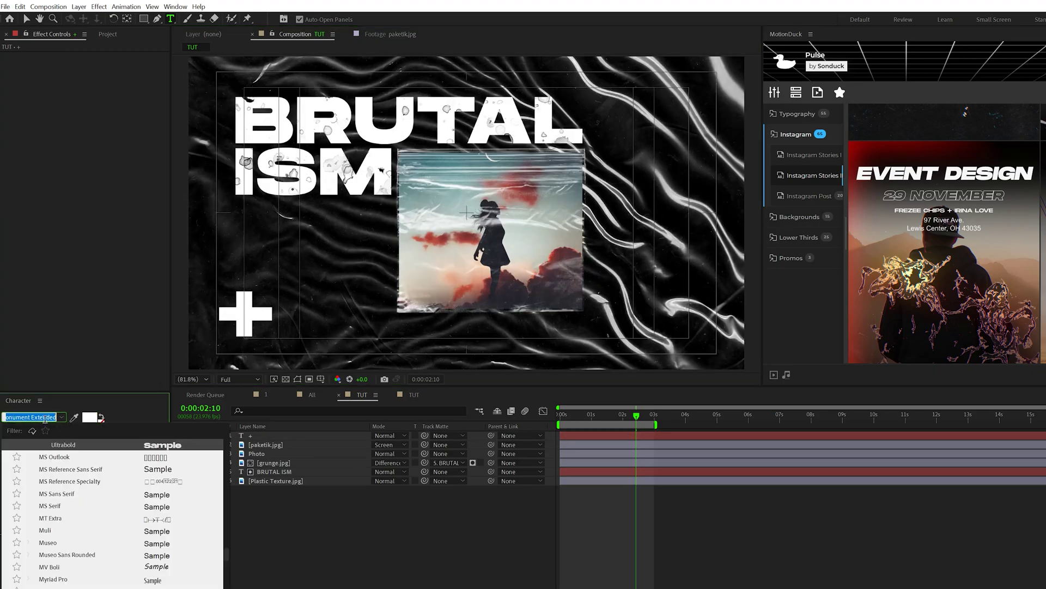
pyautogui.scroll(3, 87, 478)
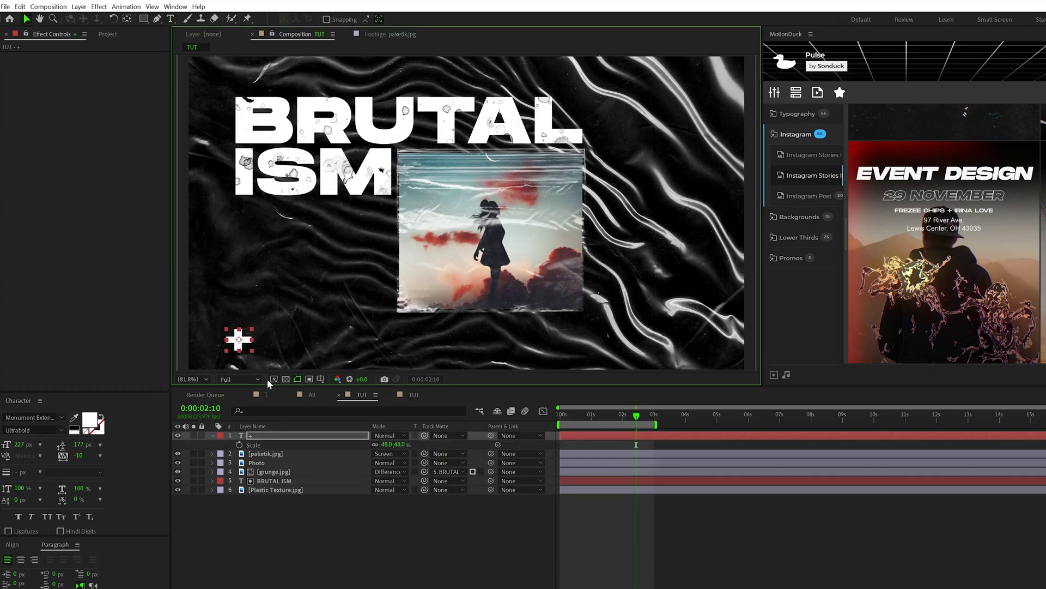
# Duplicate the plus sign twice and place the copies near the lower-right and upper-right corners of the composition
pyautogui.hotkey('ctrl', 'd')
pyautogui.moveTo(256, 345); pyautogui.dragTo(677, 99)
pyautogui.hotkey('ctrl', 'd')
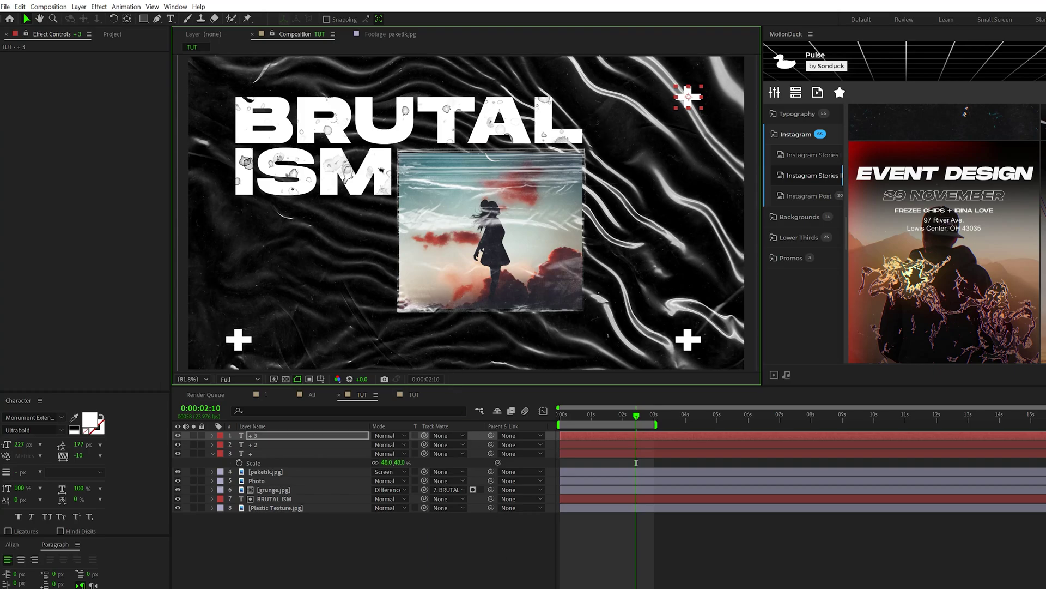
pyautogui.click(376, 545)
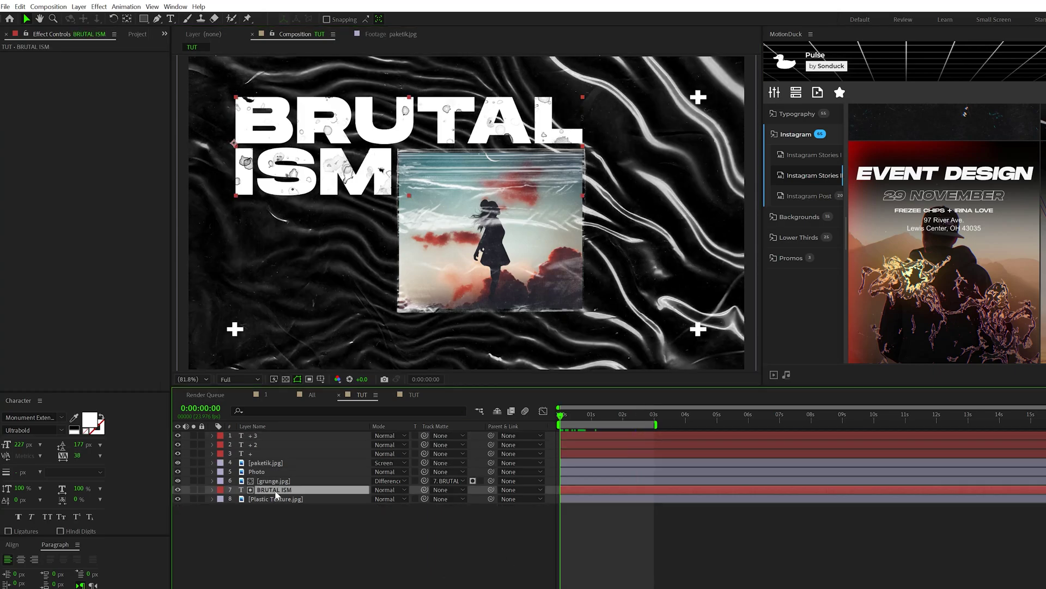
# Add an Opacity text animator to the BRUTAL ISM layer and set its opacity to 0%
pyautogui.click(213, 489)
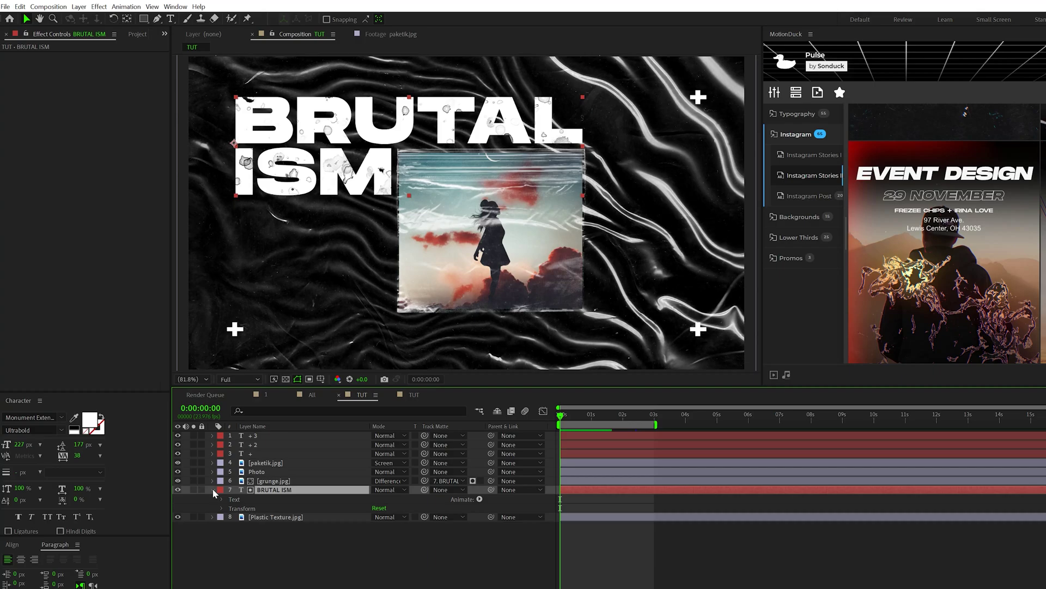
pyautogui.click(480, 500)
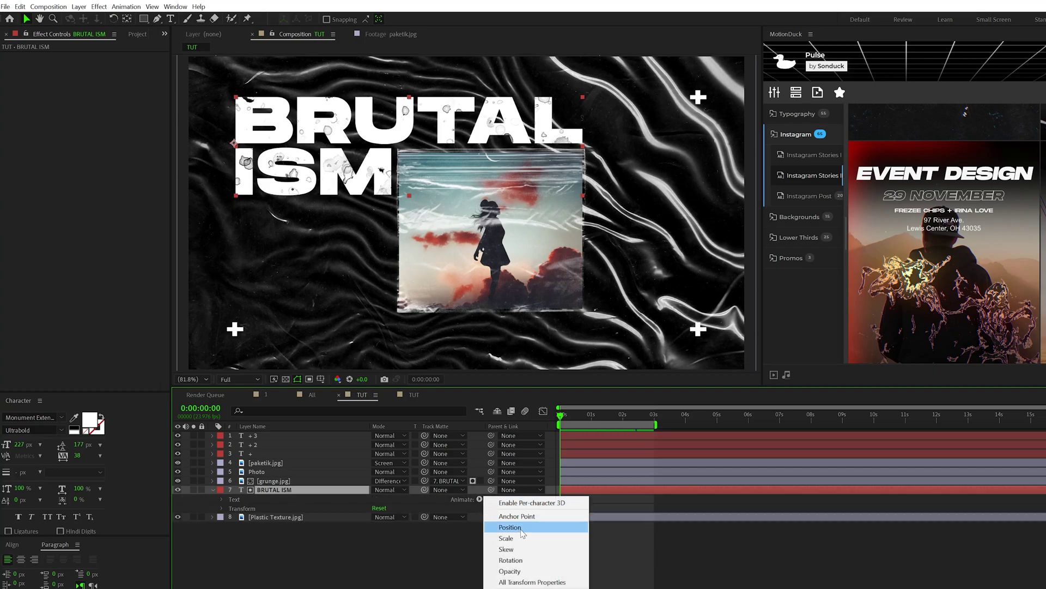
pyautogui.click(507, 572)
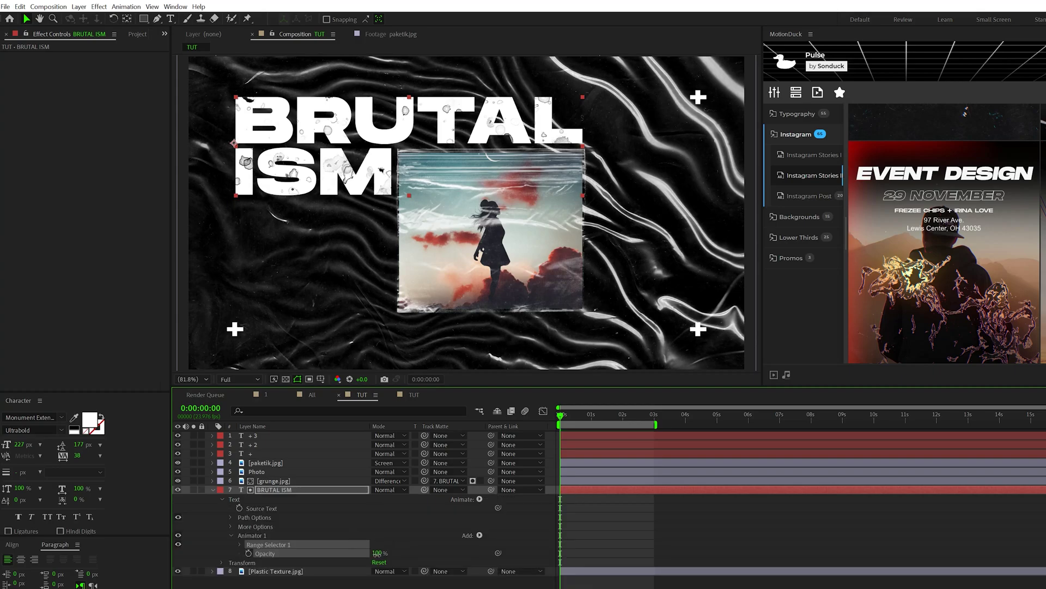
pyautogui.moveTo(376, 554); pyautogui.dragTo(229, 549)
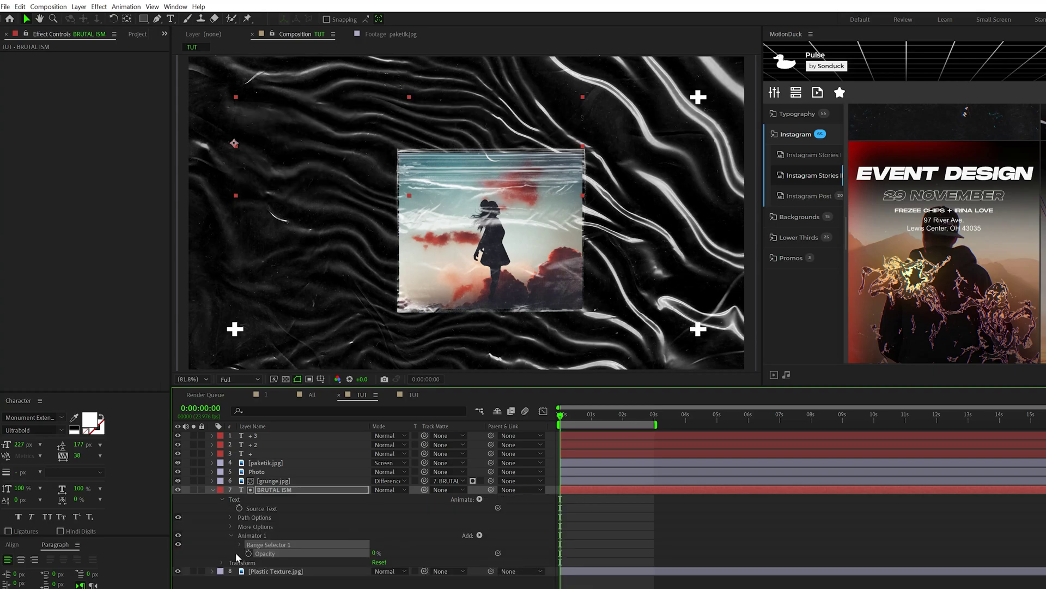
# Keyframe the title's Range Selector Start from 0% at time zero to 100% at about 1.75 seconds, and expand its Advanced options
pyautogui.click(240, 544)
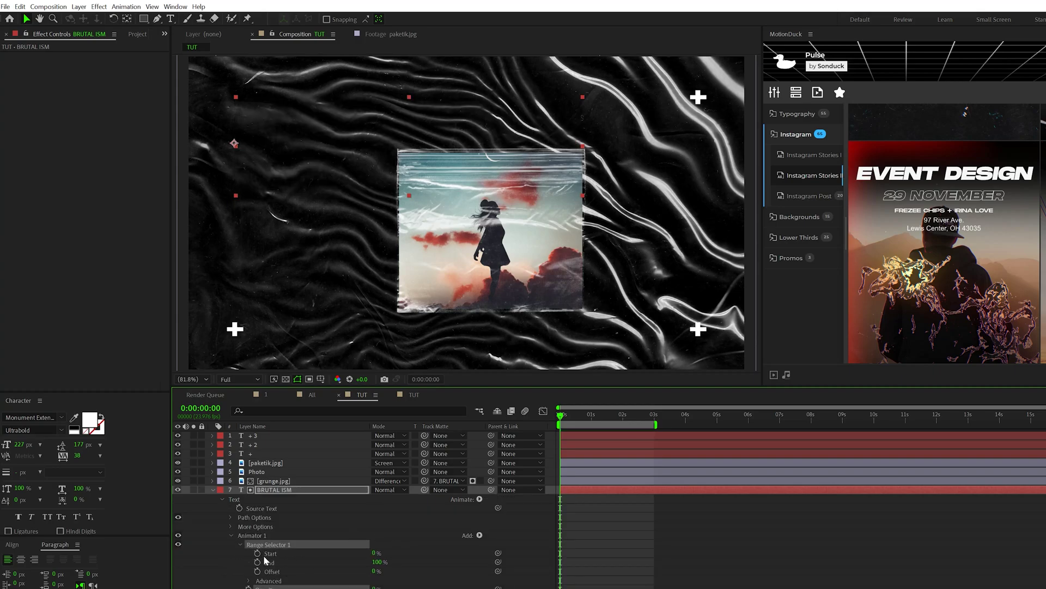
pyautogui.click(257, 553)
pyautogui.moveTo(591, 415)
pyautogui.mouseDown()
pyautogui.moveTo(621, 421)
pyautogui.moveTo(599, 417)
pyautogui.mouseUp()
pyautogui.moveTo(376, 553); pyautogui.dragTo(414, 553)
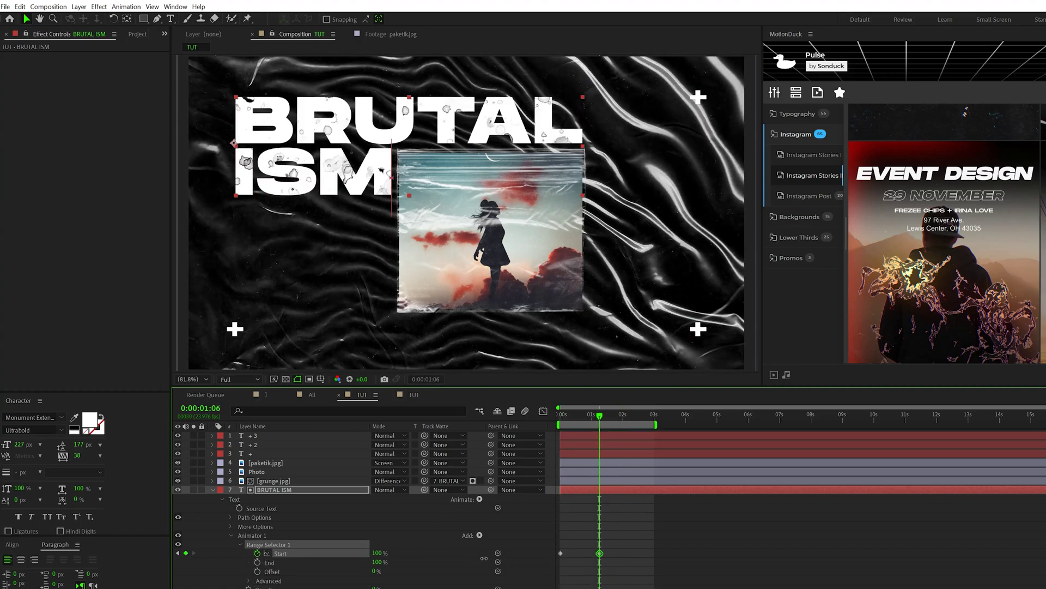
pyautogui.click(402, 550)
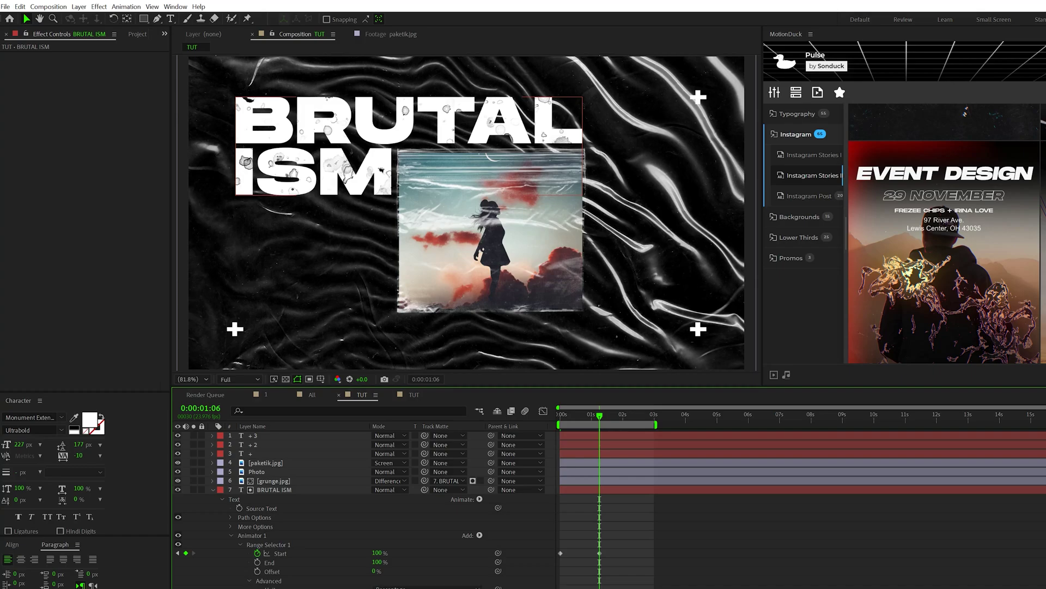
pyautogui.click(275, 489)
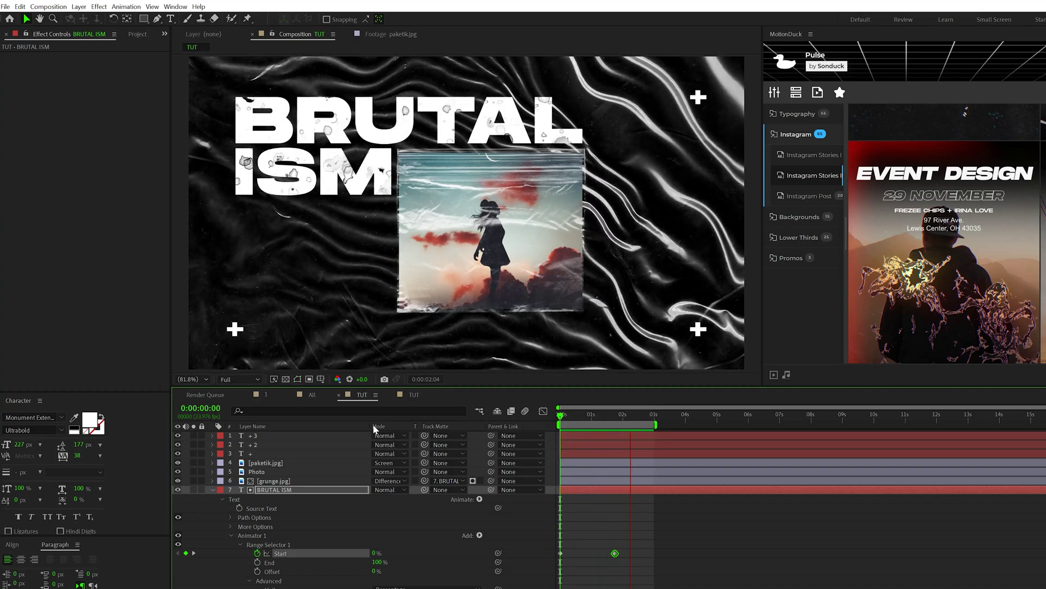
# Copy Animator 1 from BRUTAL ISM onto the three plus sign layers at the start of the timeline
pyautogui.click(249, 535)
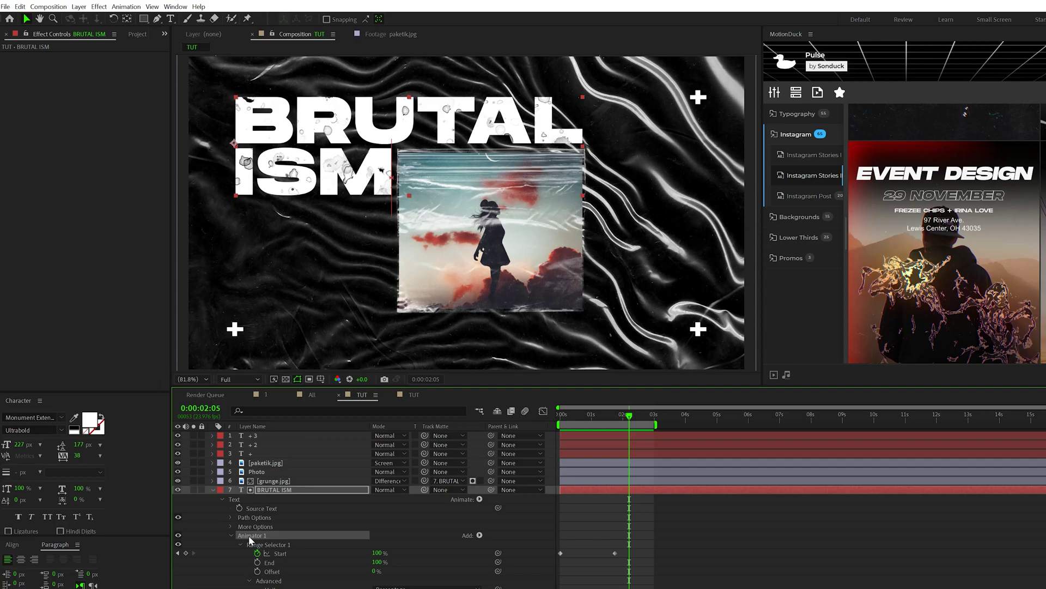
pyautogui.click(212, 489)
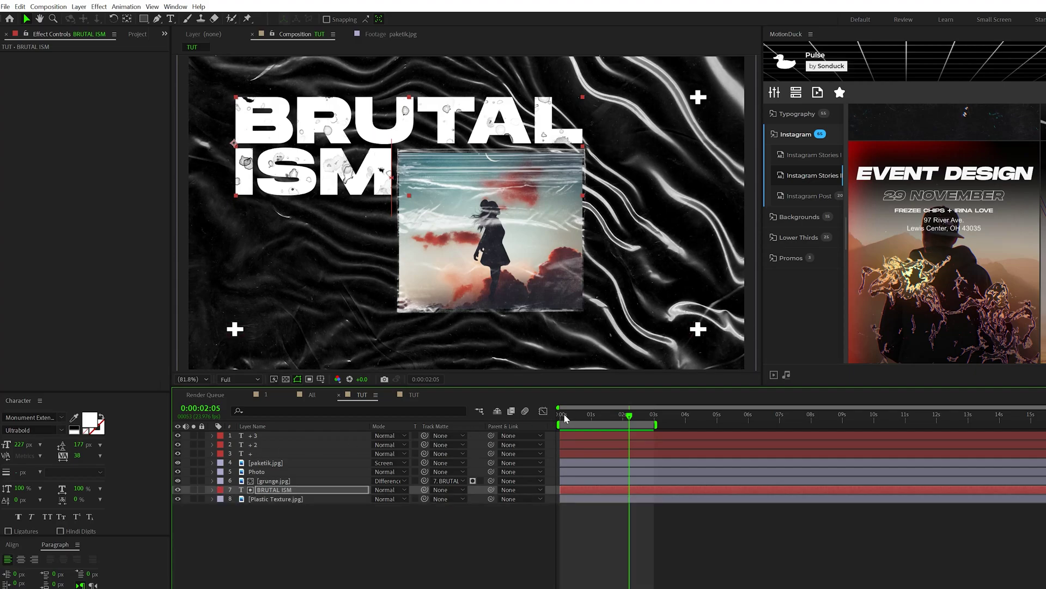
pyautogui.click(561, 413)
pyautogui.click(250, 454)
pyautogui.keyDown('shift'); pyautogui.click(255, 436); pyautogui.keyUp('shift')
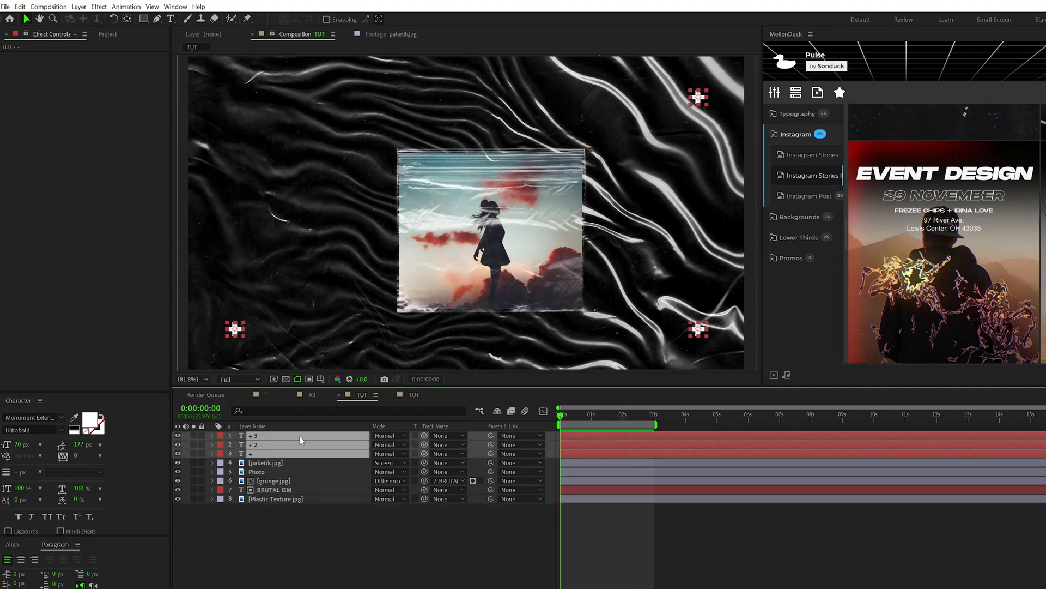
# Stagger the plus sign layers so + 2 starts at about 1 second and + 3 at about 2 seconds, and preview
pyautogui.click(507, 519)
pyautogui.click(576, 443)
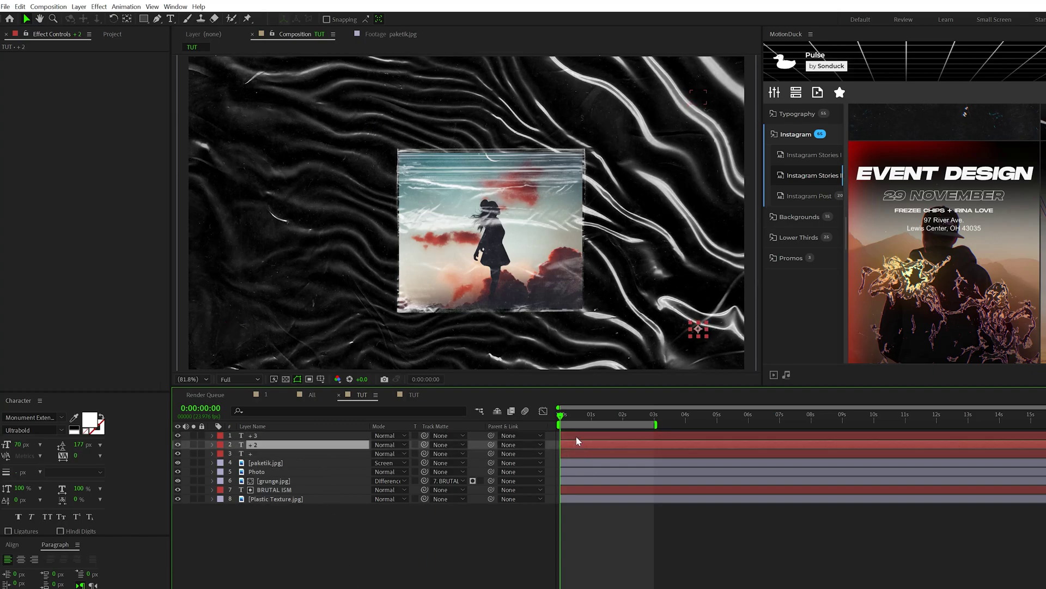
pyautogui.keyDown('shift'); pyautogui.click(589, 437); pyautogui.keyUp('shift')
pyautogui.moveTo(589, 436); pyautogui.dragTo(648, 440)
pyautogui.keyDown('ctrl'); pyautogui.click(613, 442); pyautogui.keyUp('ctrl')
pyautogui.press('space')
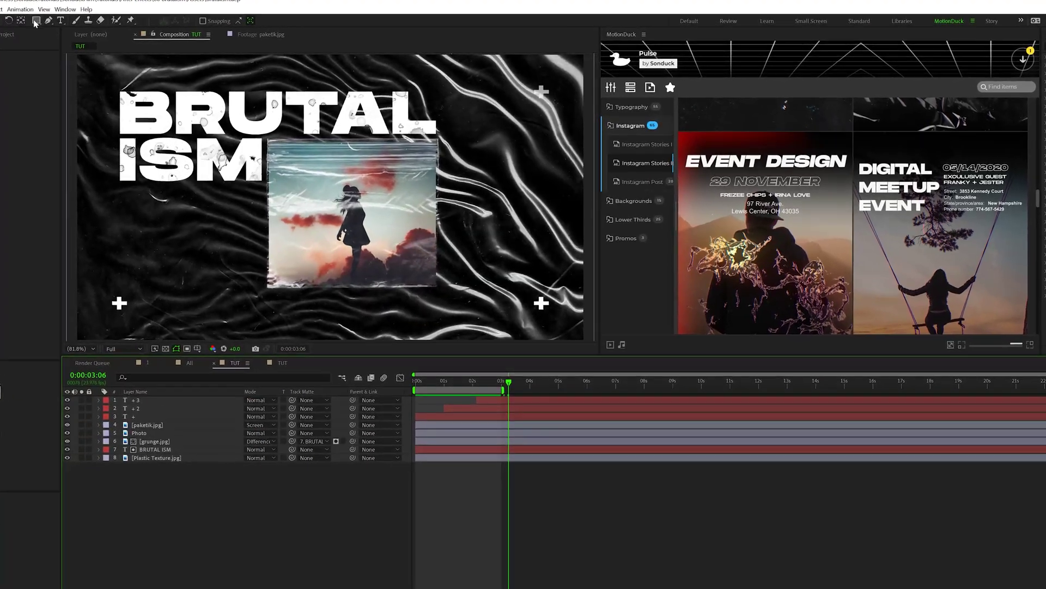
# Draw a rounded rectangle outline with a 7 px white stroke below ISM, beside the photo
pyautogui.click(35, 22)
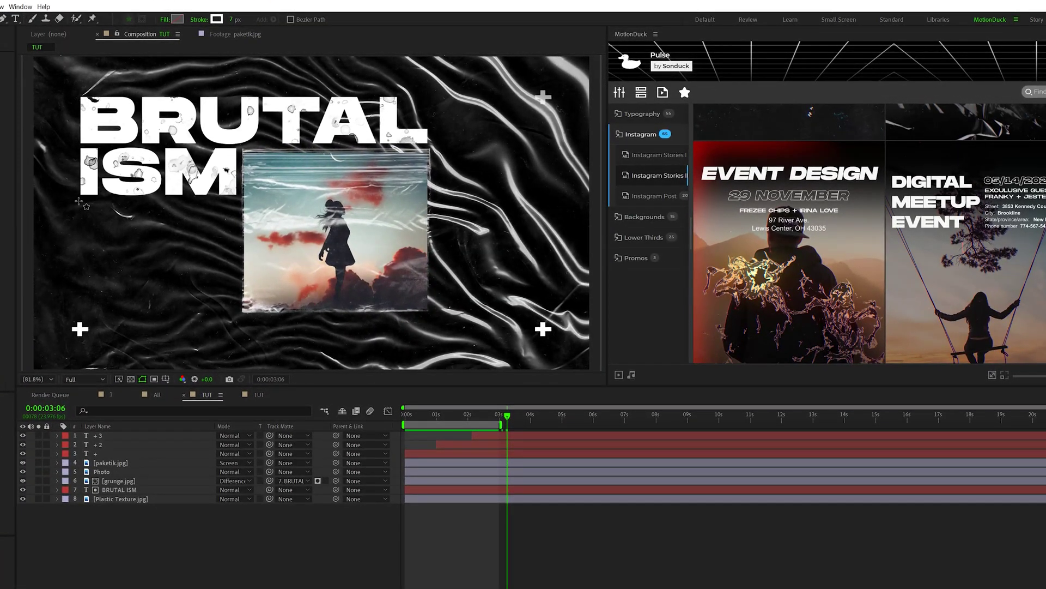
pyautogui.moveTo(79, 201); pyautogui.dragTo(234, 313)
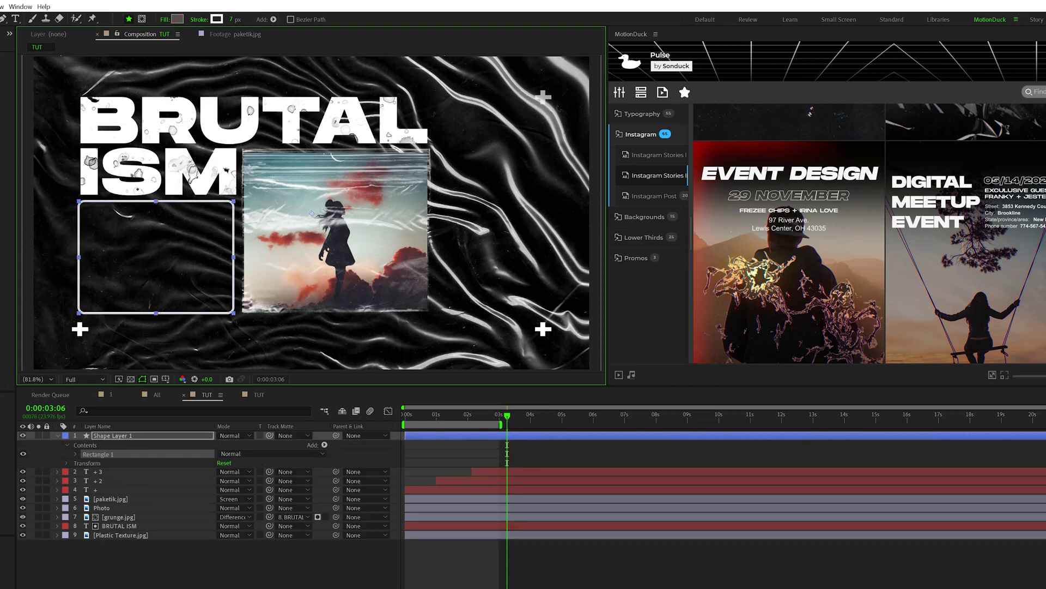
pyautogui.click(211, 584)
# Create a full-frame black solid and apply the Grid effect to it
pyautogui.click(79, 8)
pyautogui.moveTo(94, 19)
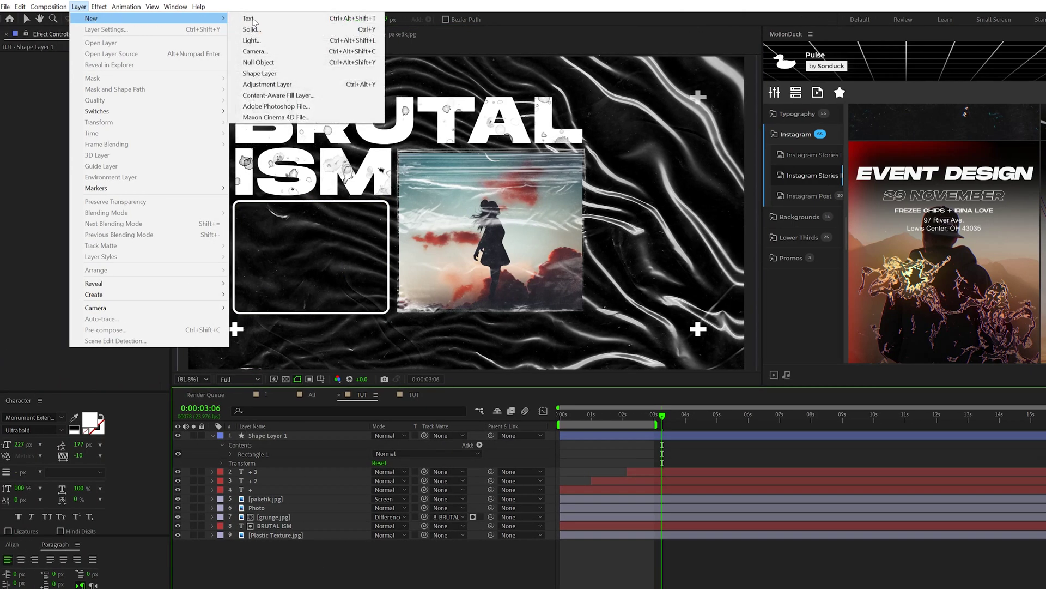
pyautogui.click(275, 31)
pyautogui.click(515, 422)
pyautogui.click(99, 8)
pyautogui.moveTo(140, 144)
pyautogui.click(299, 352)
pyautogui.press('v')
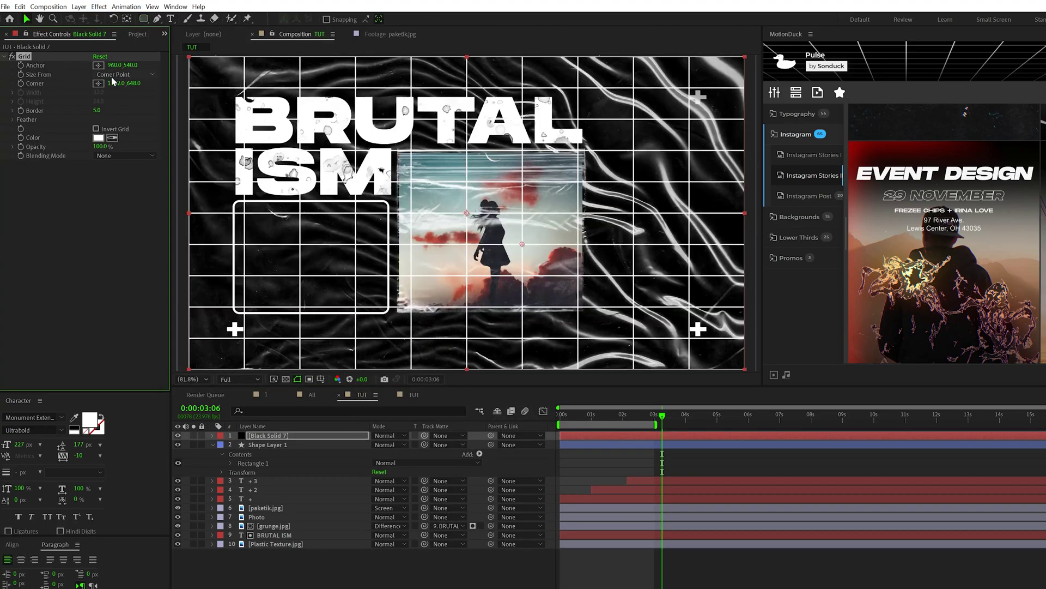
# Size the grid from Width & Height Sliders with width 100, height 100 and border 4
pyautogui.click(112, 75)
pyautogui.click(135, 108)
pyautogui.write('100')
pyautogui.press('Tab')
pyautogui.write('1')
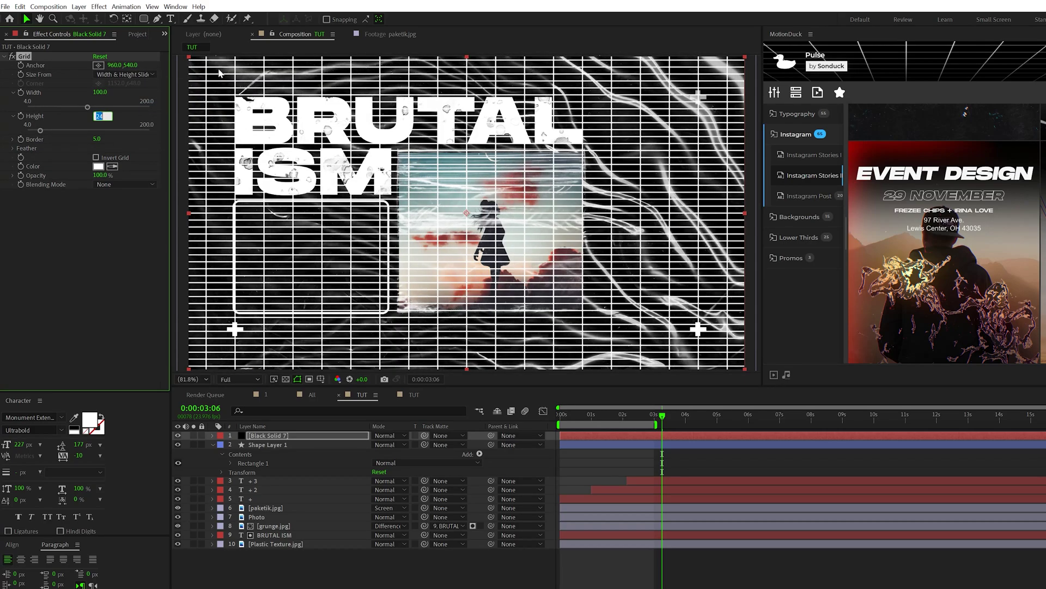
pyautogui.write('00')
pyautogui.press('Tab')
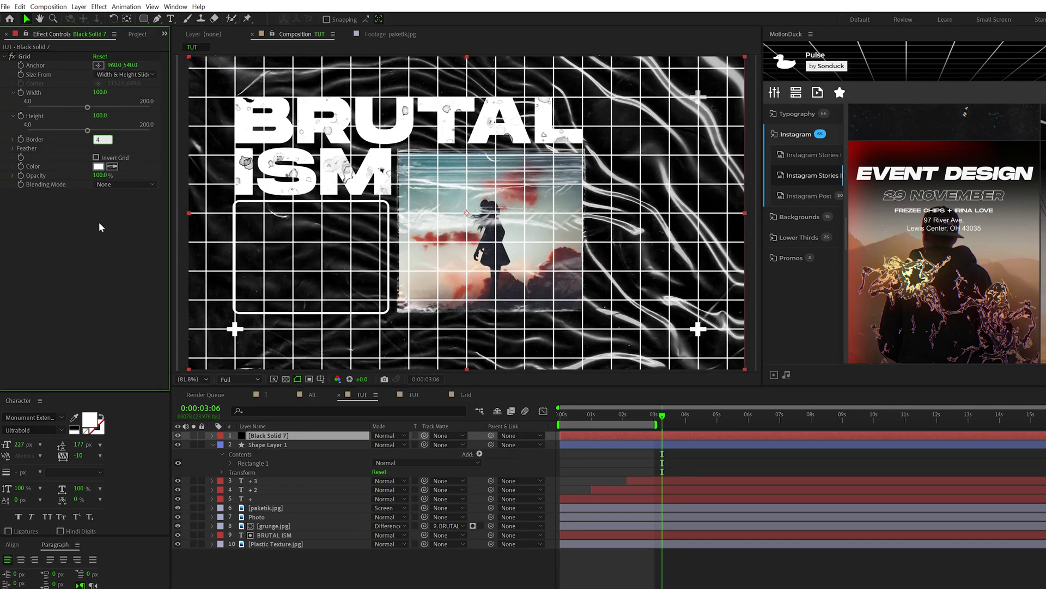
pyautogui.press('Return')
# Move the grid solid below the BRUTAL ISM layer and pre-compose it as "Grid", moving all attributes into the new composition
pyautogui.scroll(-1, 365, 289)
pyautogui.moveTo(287, 436); pyautogui.dragTo(254, 538)
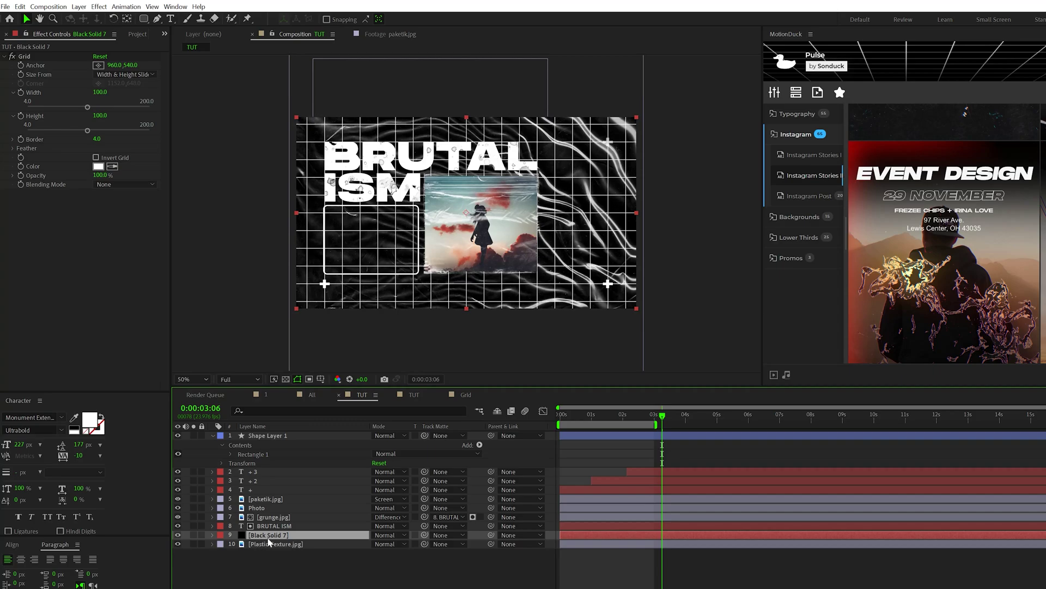
pyautogui.click(72, 6)
pyautogui.click(125, 330)
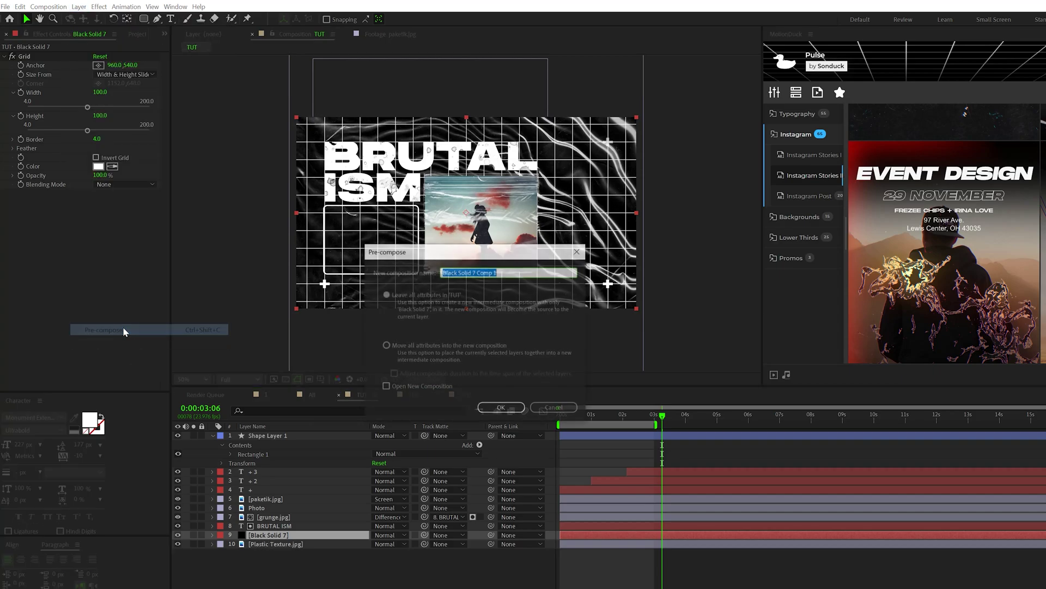
pyautogui.write('G')
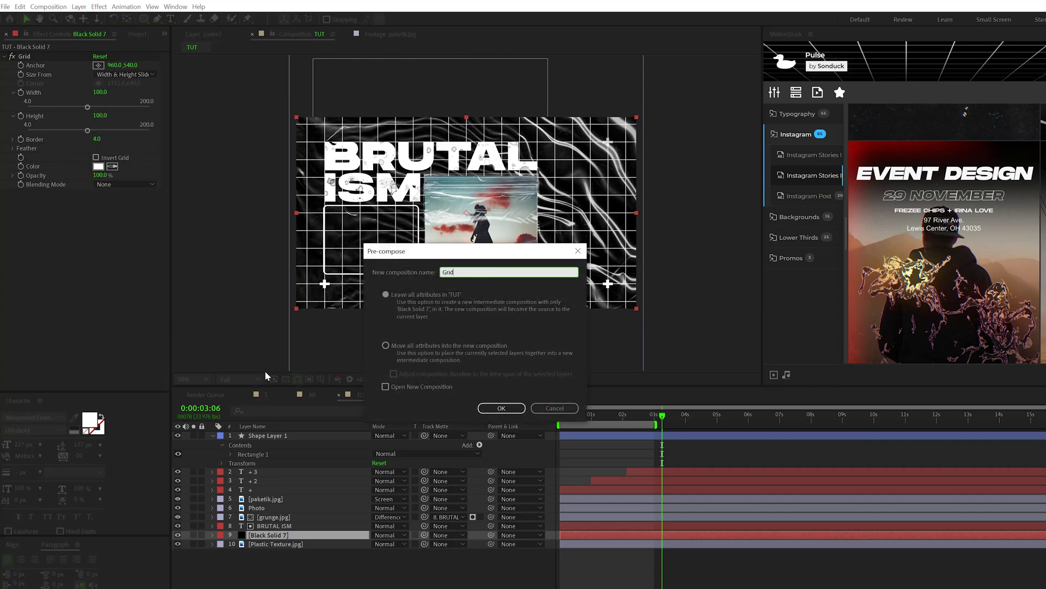
pyautogui.write('rid')
pyautogui.click(386, 346)
pyautogui.click(501, 408)
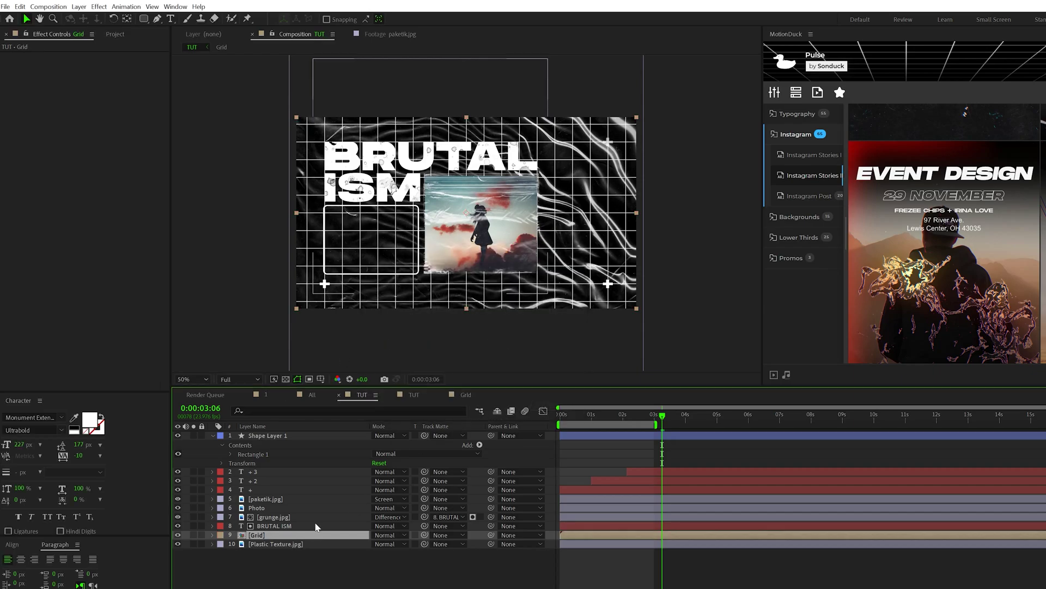
# Scale the Grid layer to 39% and position it behind the rounded rectangle outline
pyautogui.press('s')
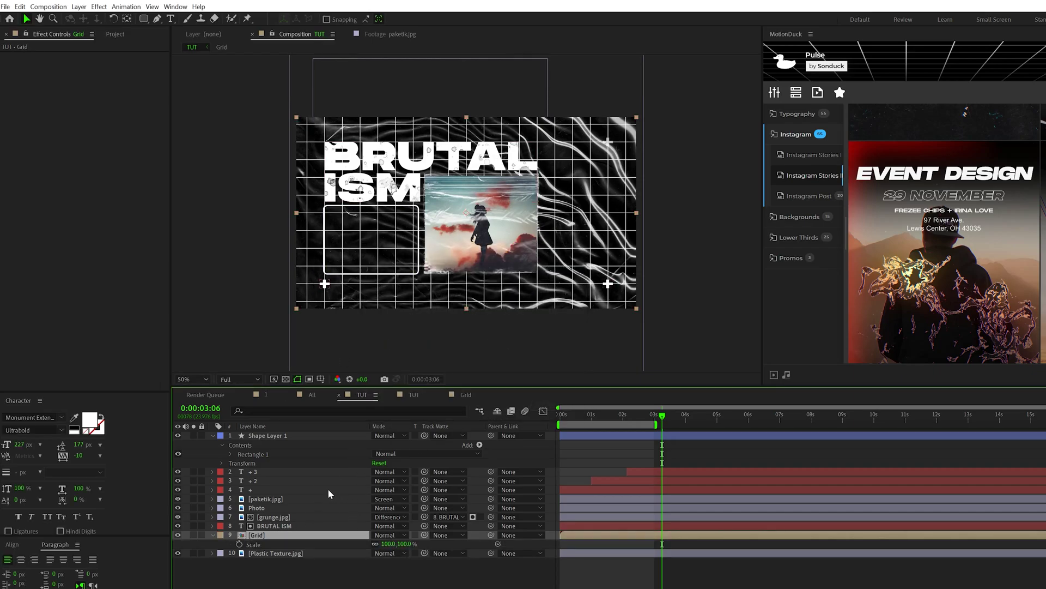
pyautogui.moveTo(384, 547)
pyautogui.mouseDown()
pyautogui.moveTo(341, 544)
pyautogui.moveTo(389, 544)
pyautogui.mouseUp()
pyautogui.press('/')
pyautogui.moveTo(398, 273); pyautogui.dragTo(501, 273)
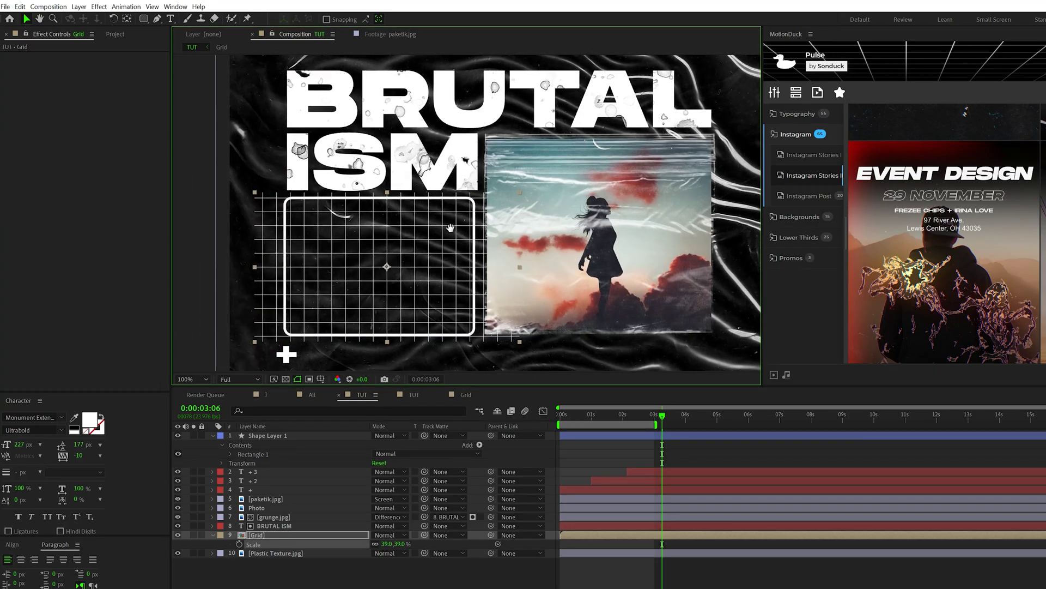
# Mask the Grid layer with a rounded rectangle matching the inside of the outline
pyautogui.click(143, 18)
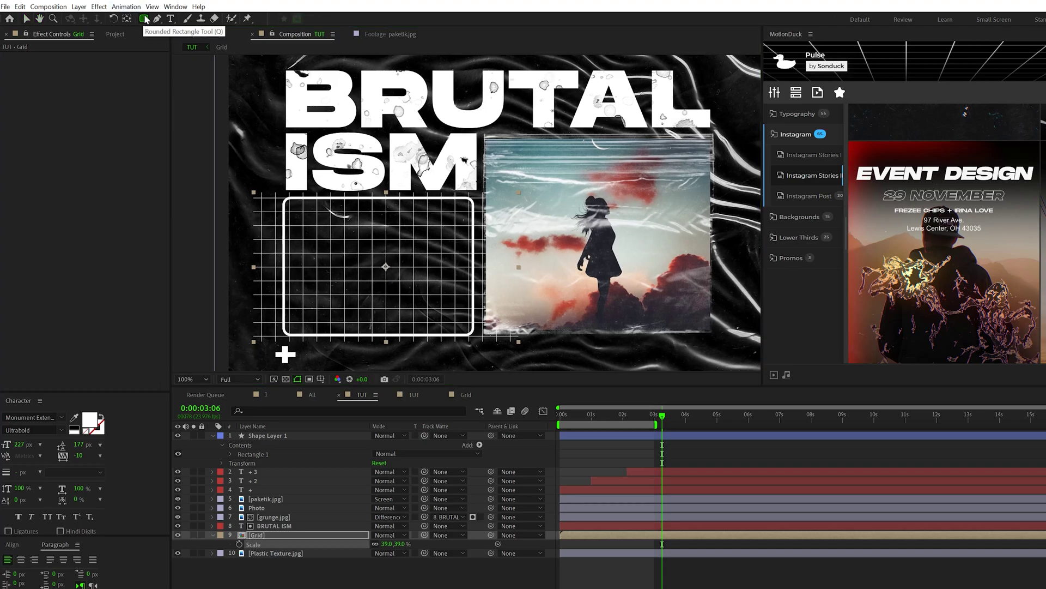
pyautogui.moveTo(286, 331); pyautogui.dragTo(343, 293)
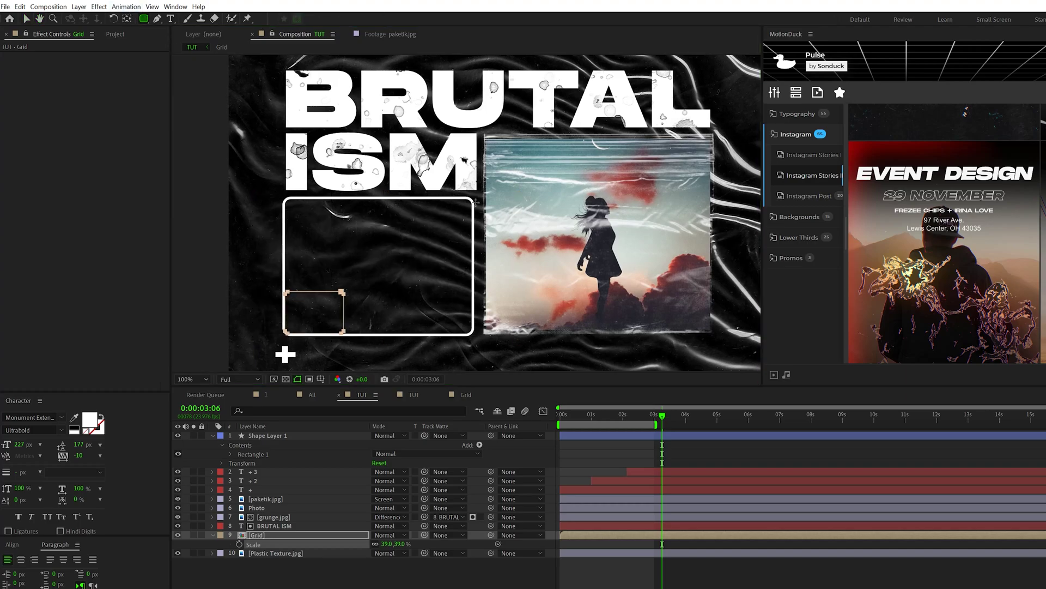
pyautogui.moveTo(475, 202); pyautogui.dragTo(472, 199)
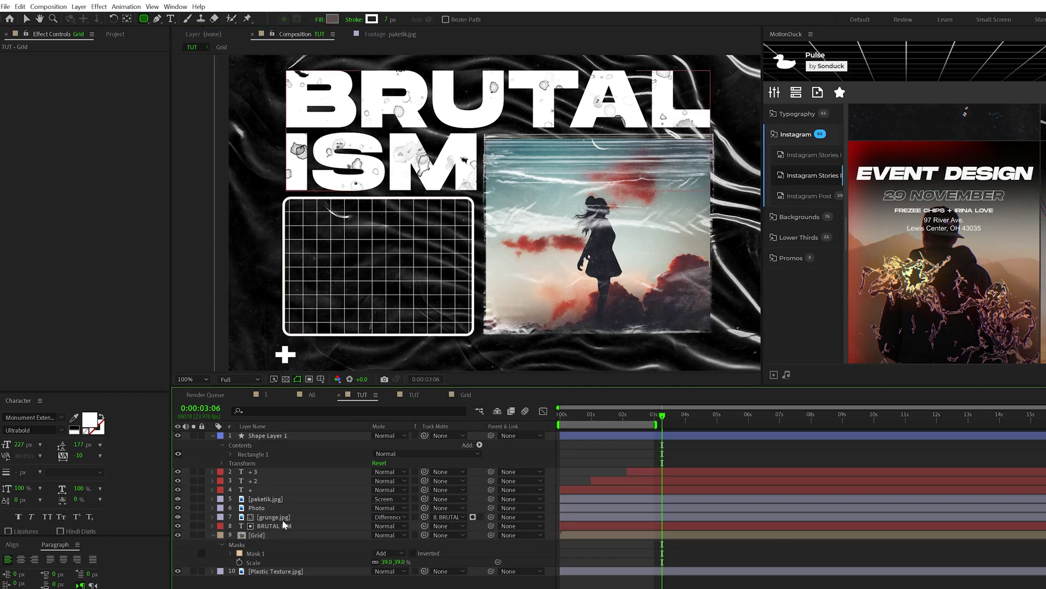
# Inside the Grid composition, keyframe the Grid effect's Anchor from time zero so the grid slides, and preview the motion in TUT
pyautogui.click(250, 537)
pyautogui.doubleClick(249, 537)
pyautogui.moveTo(584, 417); pyautogui.dragTo(560, 415)
pyautogui.click(267, 435)
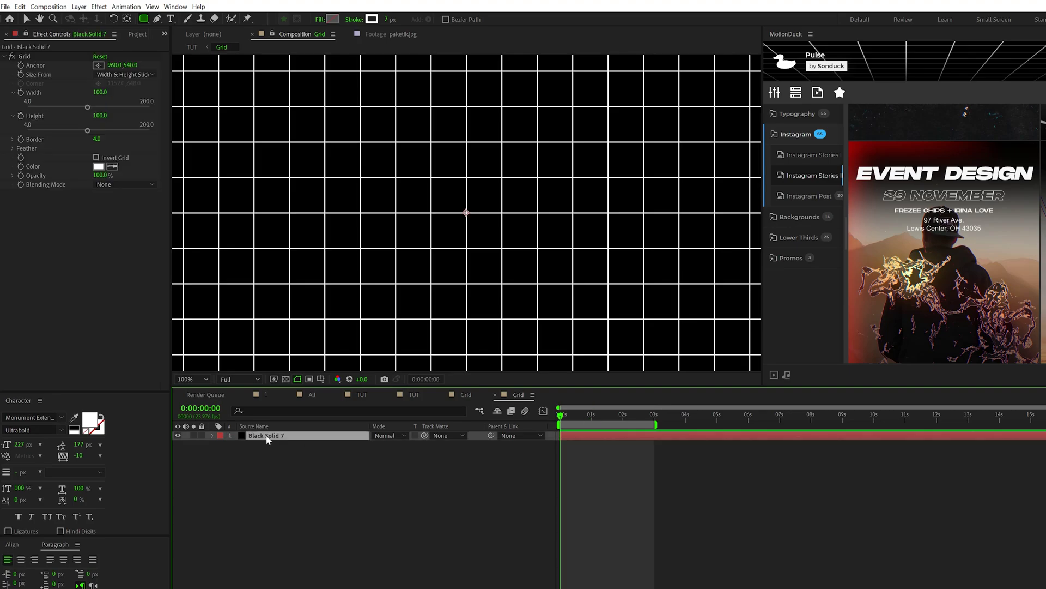
pyautogui.click(20, 65)
pyautogui.moveTo(560, 416); pyautogui.dragTo(1045, 425)
pyautogui.moveTo(117, 70); pyautogui.dragTo(758, 139)
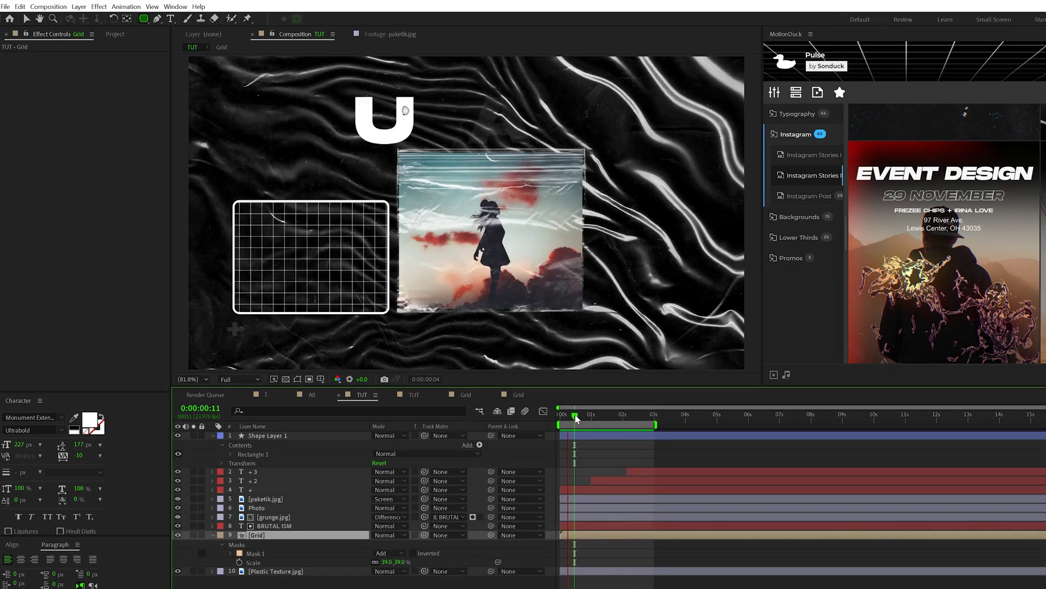
pyautogui.press('space')
# Using the All composition as reference, draw a straight white 7 px line without fill between the two lower plus signs in TUT
pyautogui.click(312, 395)
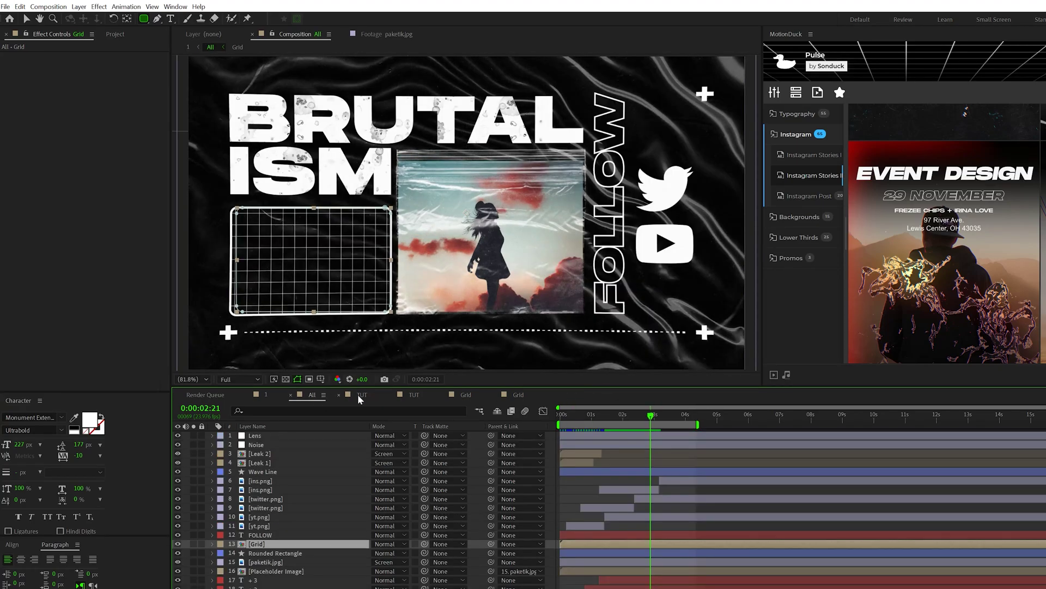
pyautogui.click(360, 395)
pyautogui.click(157, 19)
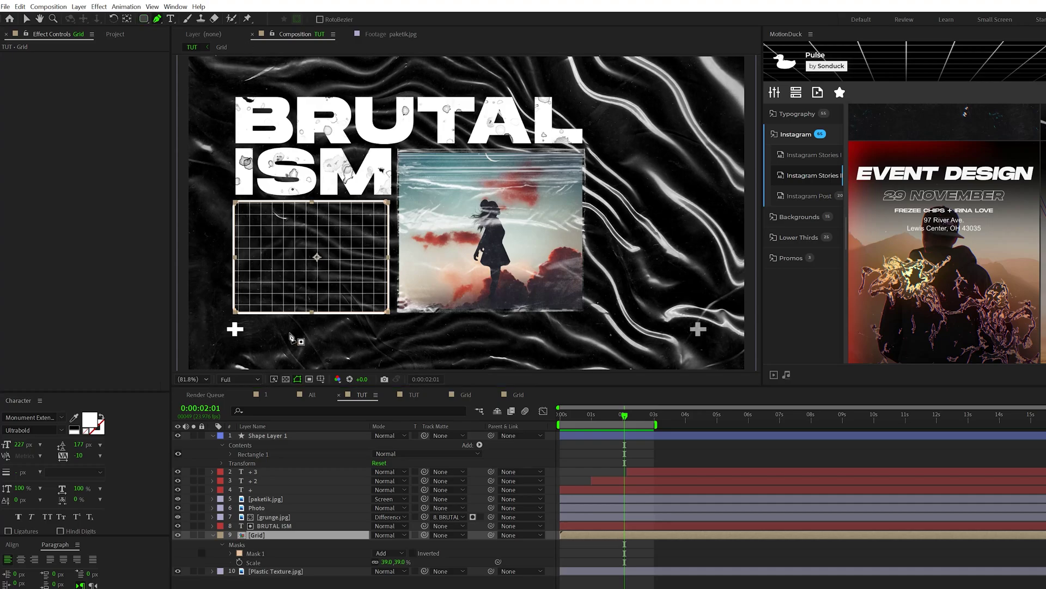
pyautogui.click(334, 547)
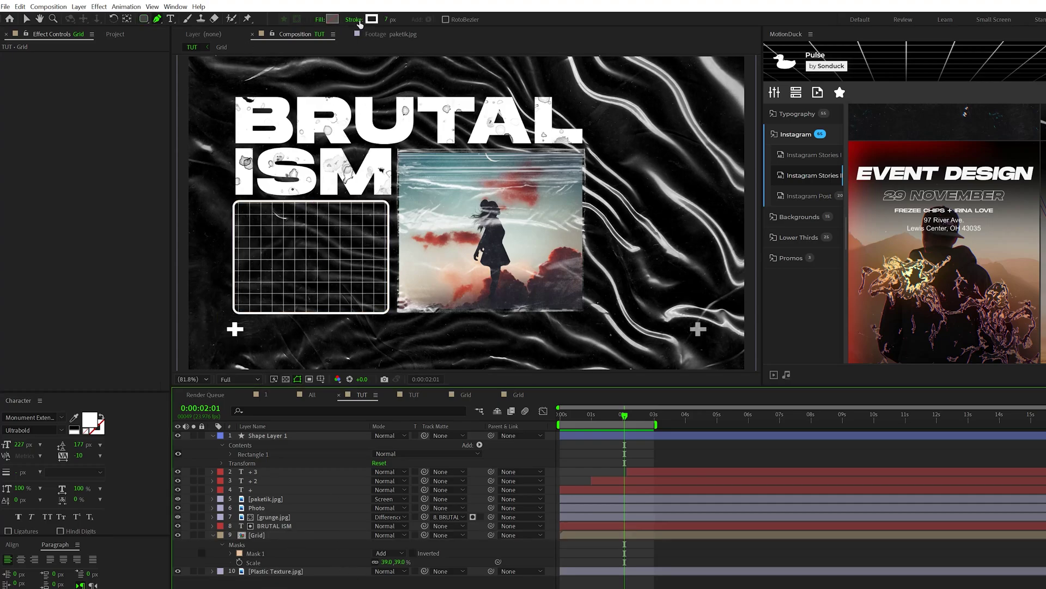
pyautogui.click(318, 21)
pyautogui.press('Return')
pyautogui.click(250, 329)
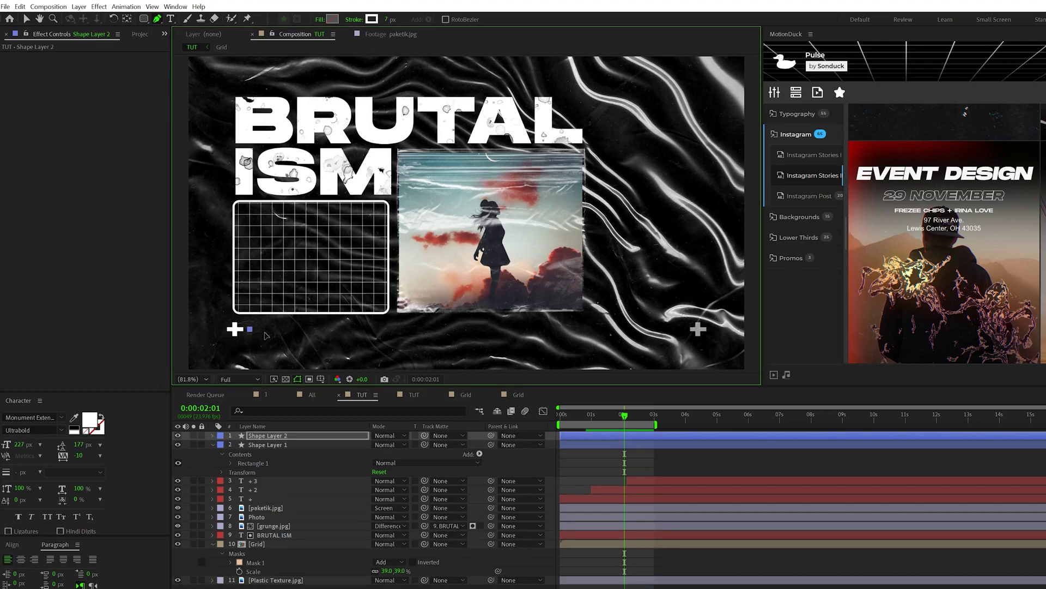
pyautogui.click(685, 329)
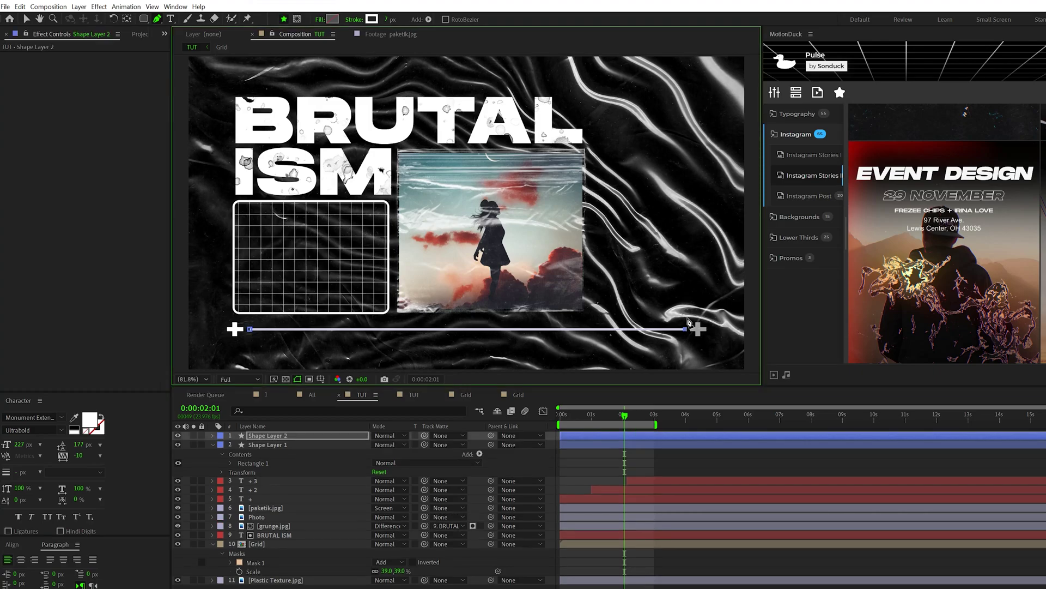
# Add dashes to the new line's stroke and set the Dash length to 8
pyautogui.click(212, 436)
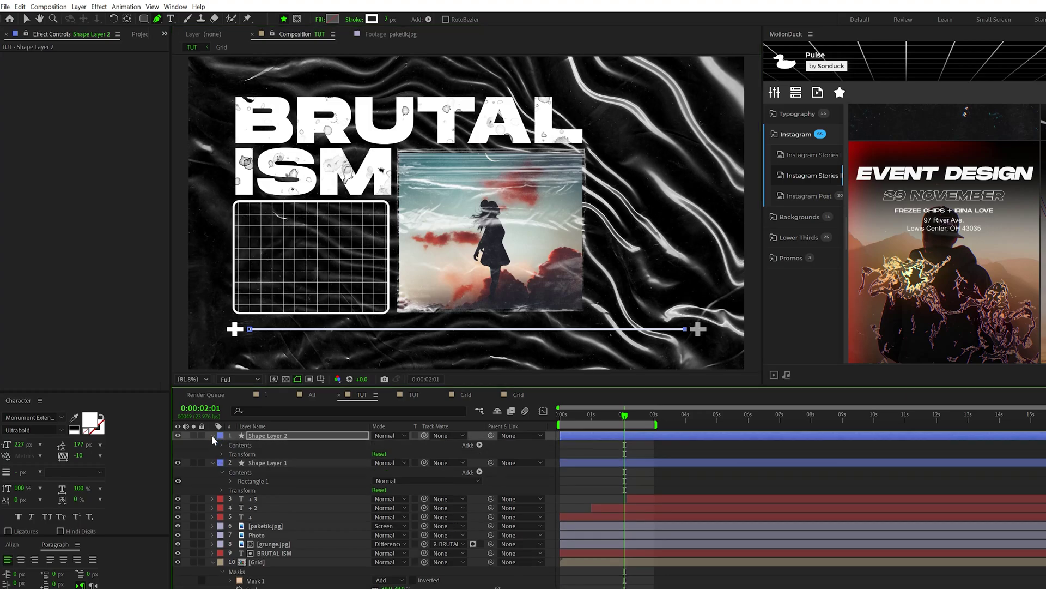
pyautogui.click(222, 445)
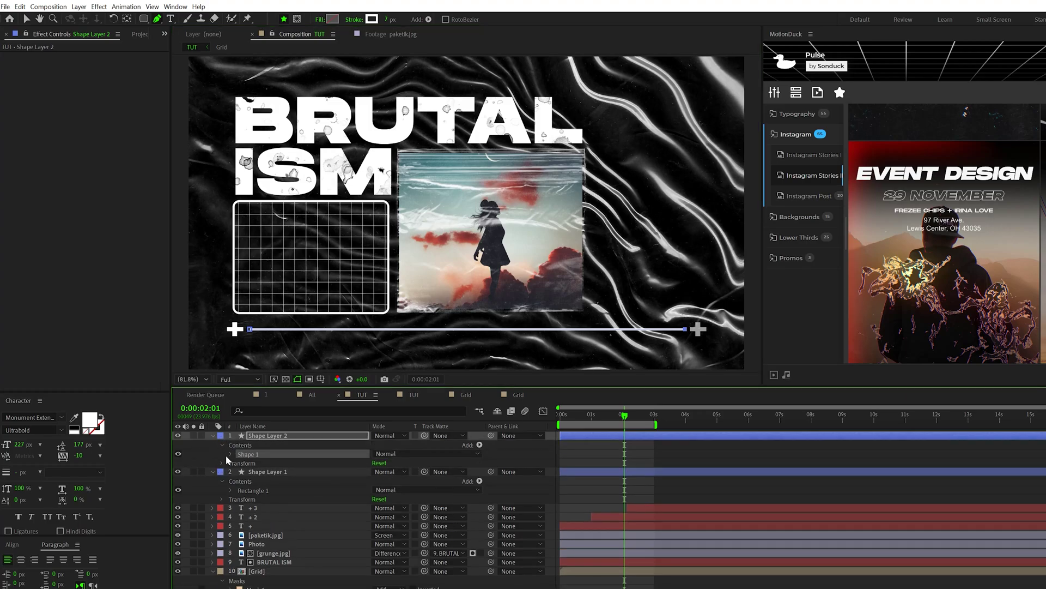
pyautogui.click(230, 454)
pyautogui.click(240, 471)
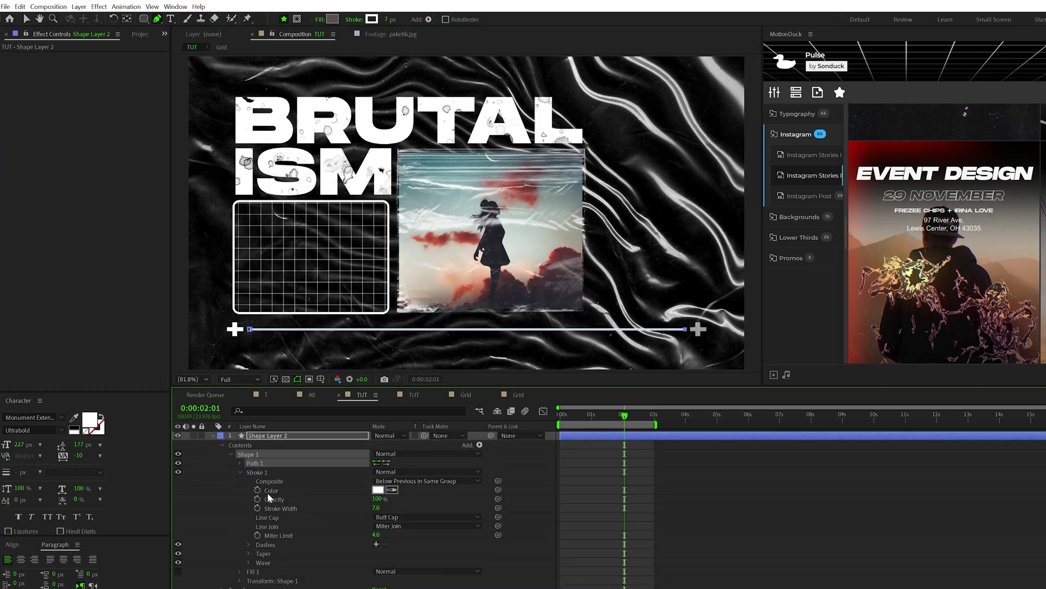
pyautogui.click(376, 544)
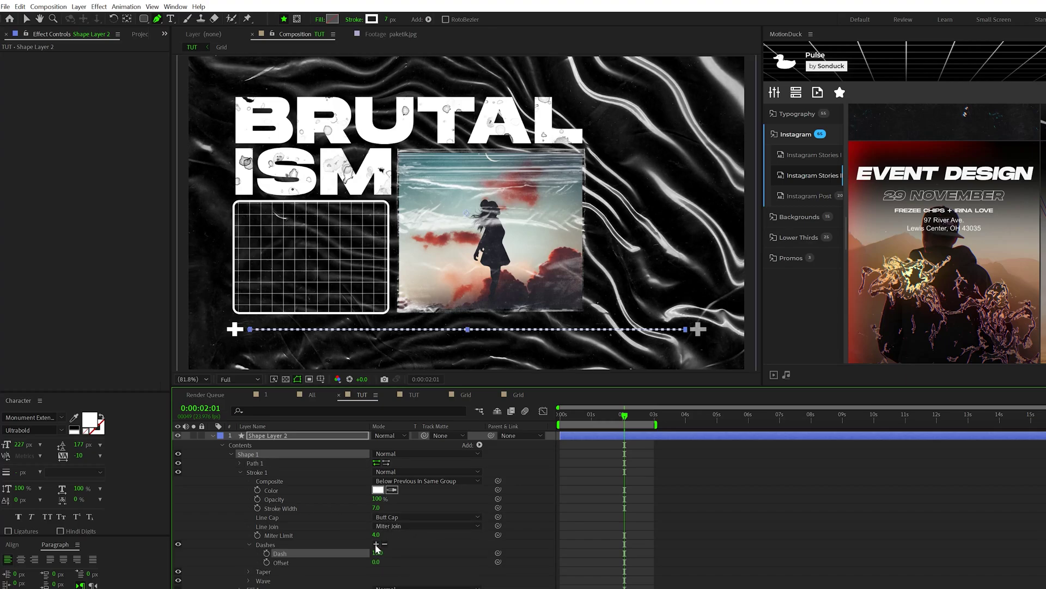
pyautogui.click(523, 515)
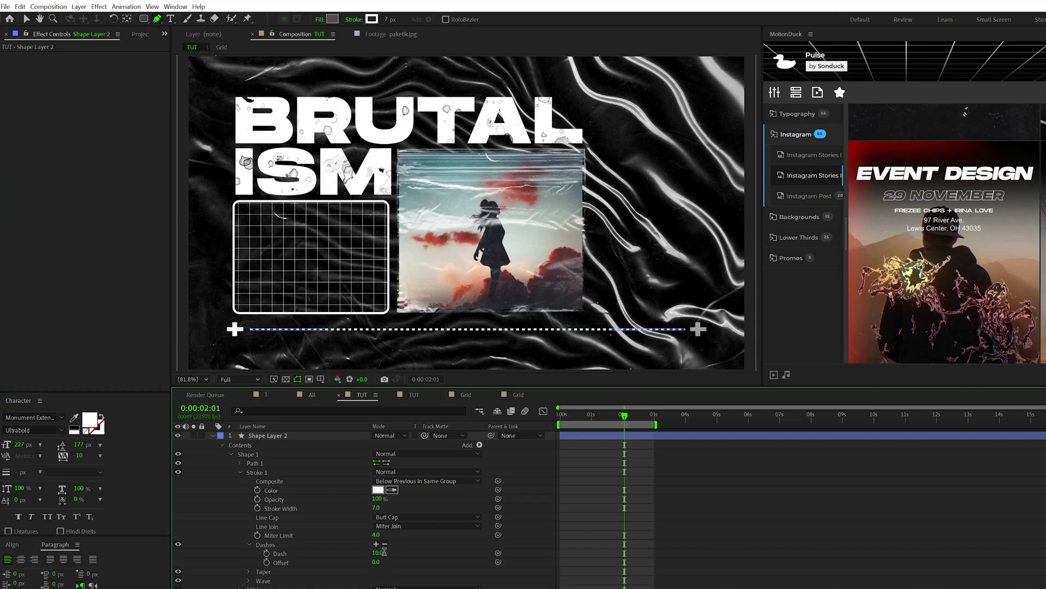
pyautogui.click(449, 546)
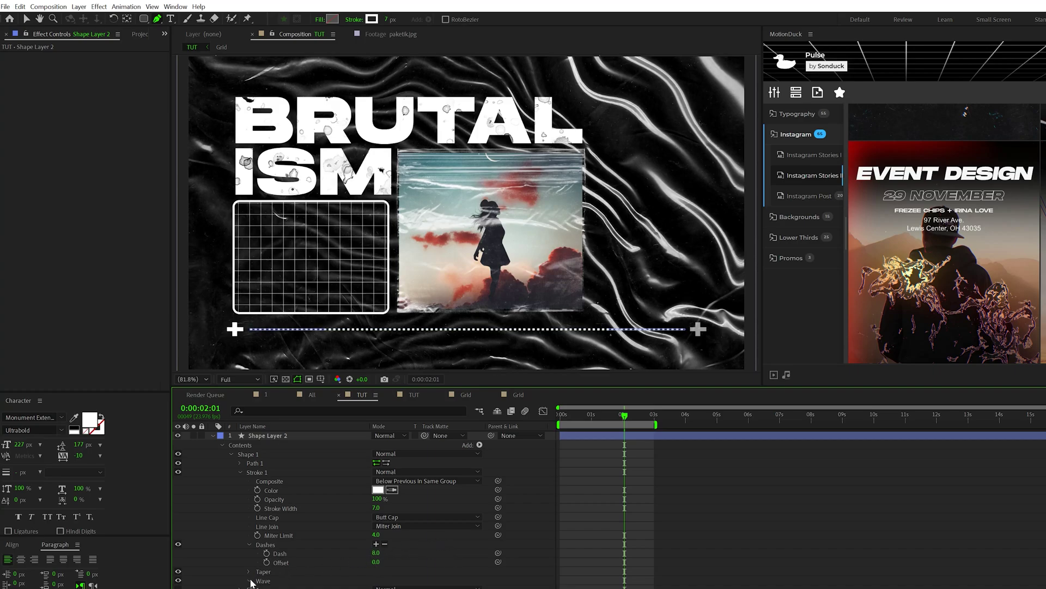
# Apply a Wave amount to the dashed line's stroke and preview the composition
pyautogui.moveTo(376, 588); pyautogui.dragTo(474, 587)
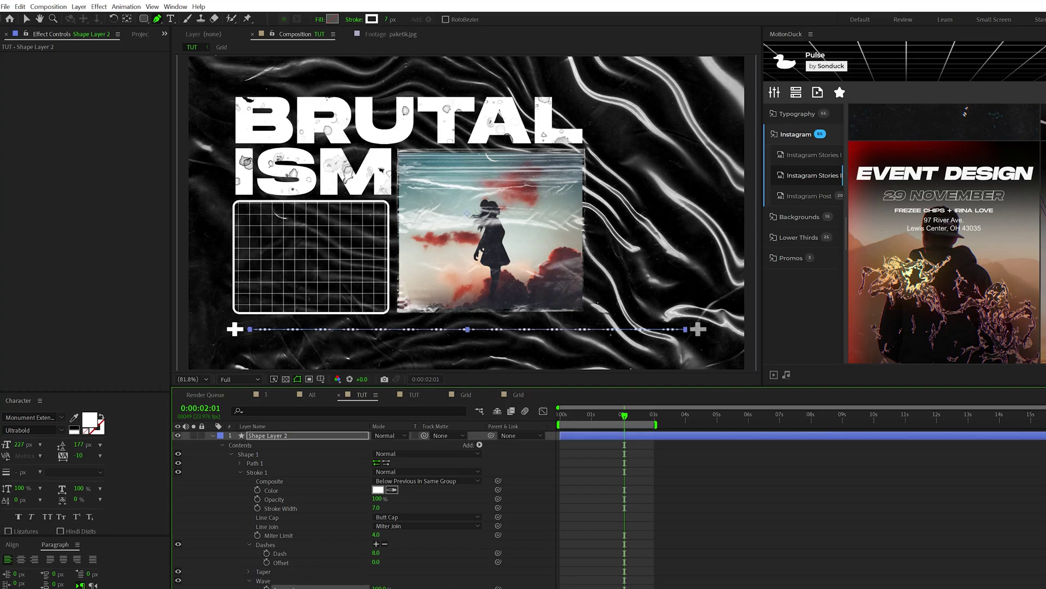
pyautogui.click(248, 454)
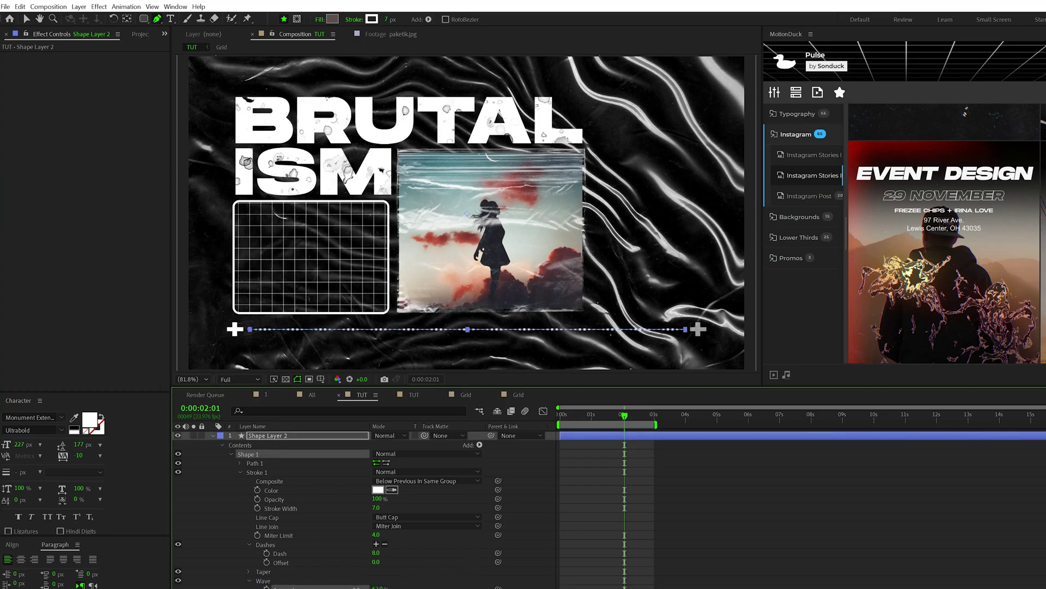
pyautogui.click(426, 577)
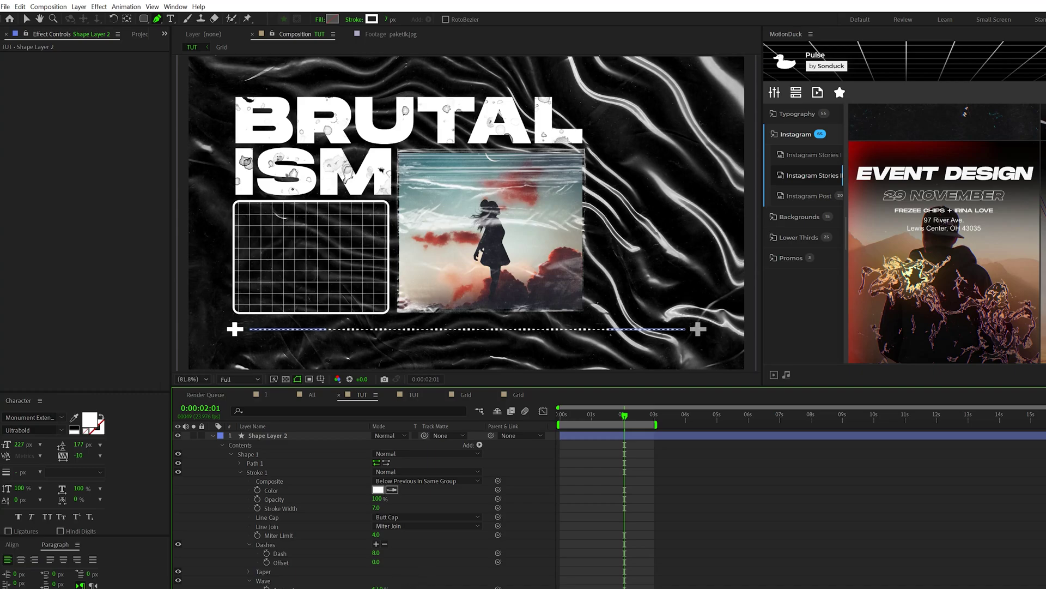
pyautogui.click(248, 454)
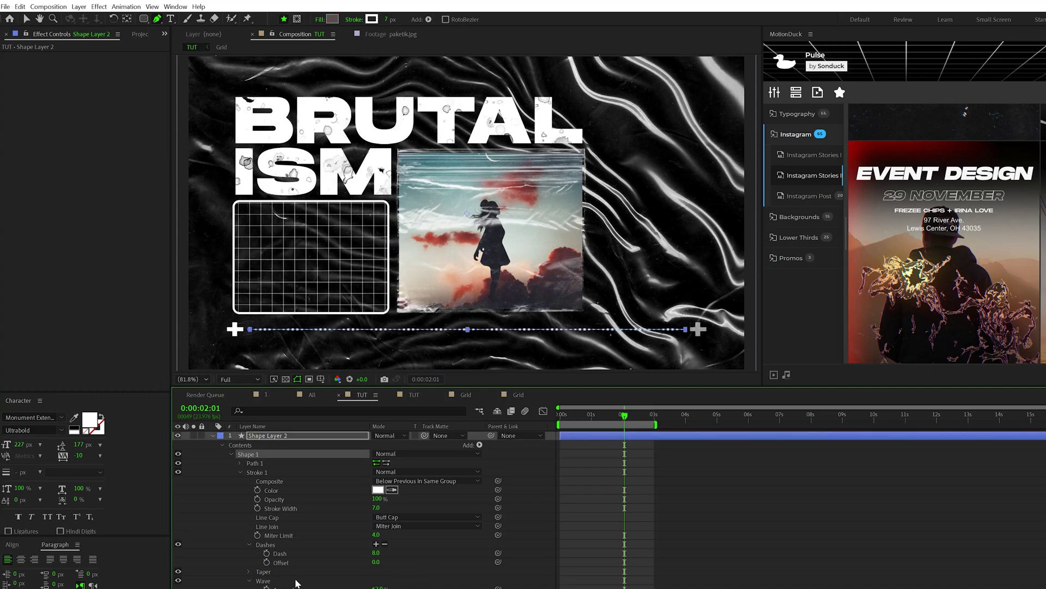
pyautogui.click(614, 540)
pyautogui.press('space')
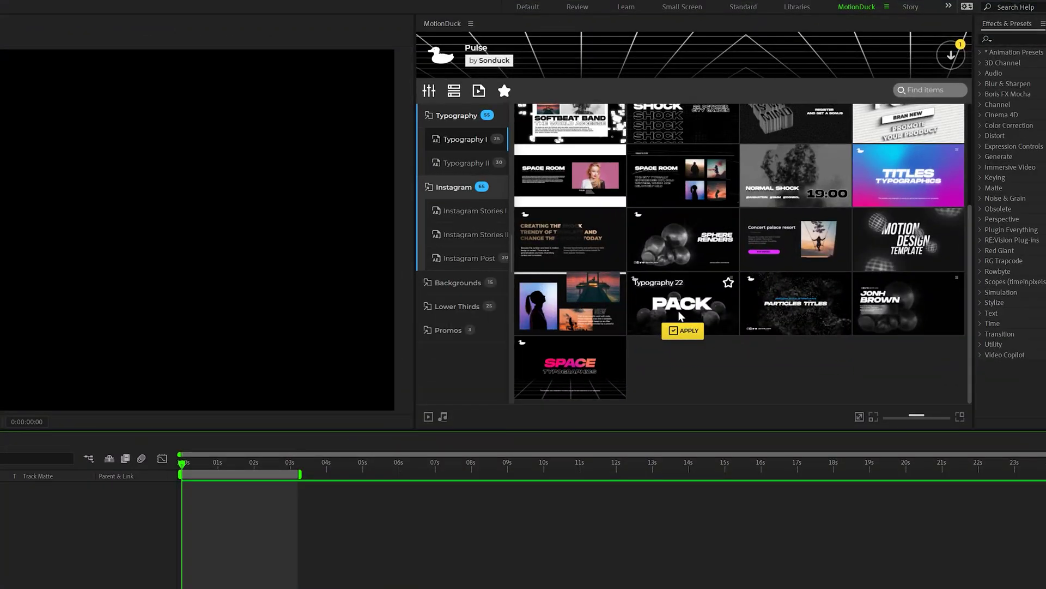
# Customize the Typography 22 template with the title CHANGE PARAMETERS and an orange elements color
pyautogui.click(679, 330)
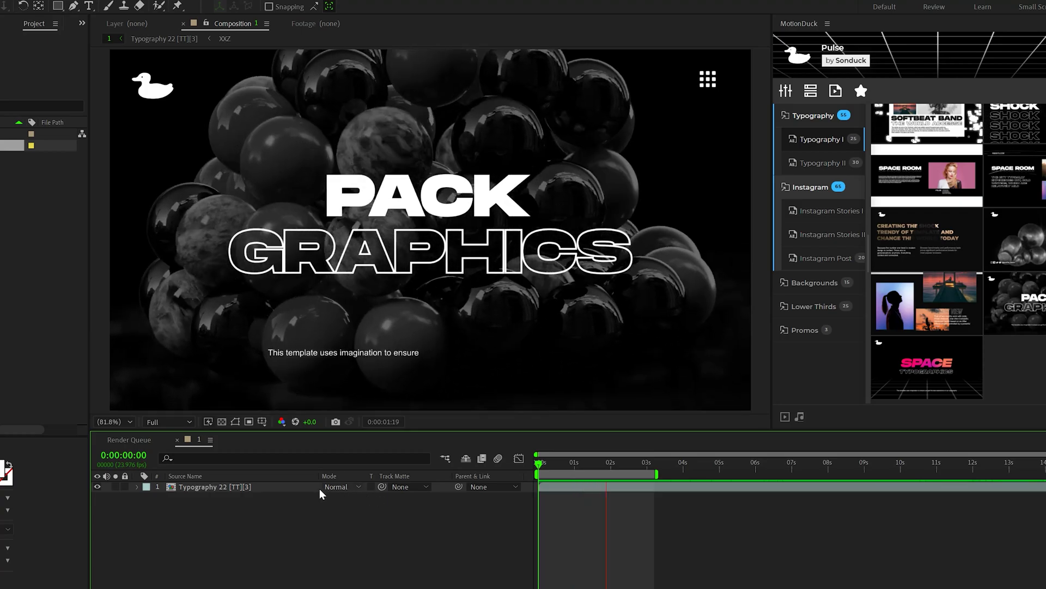
pyautogui.doubleClick(197, 541)
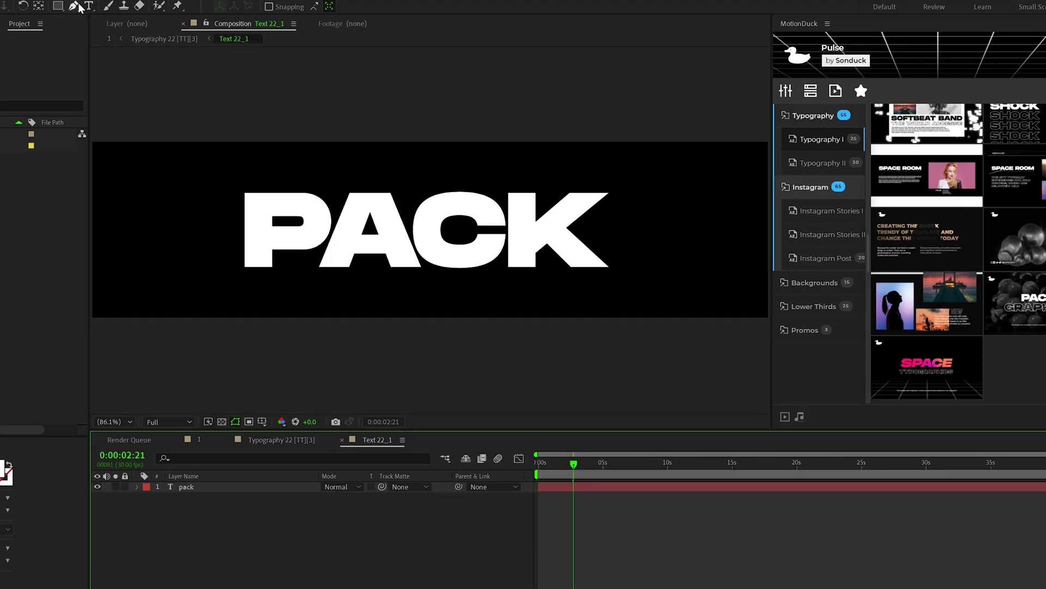
pyautogui.hotkey('ctrl', 't')
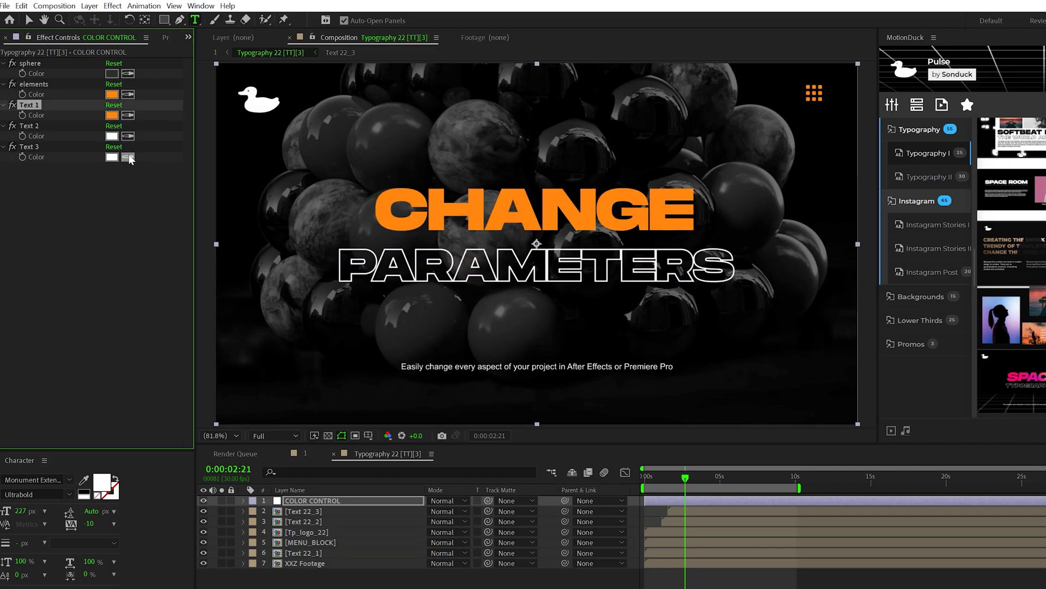
pyautogui.click(119, 105)
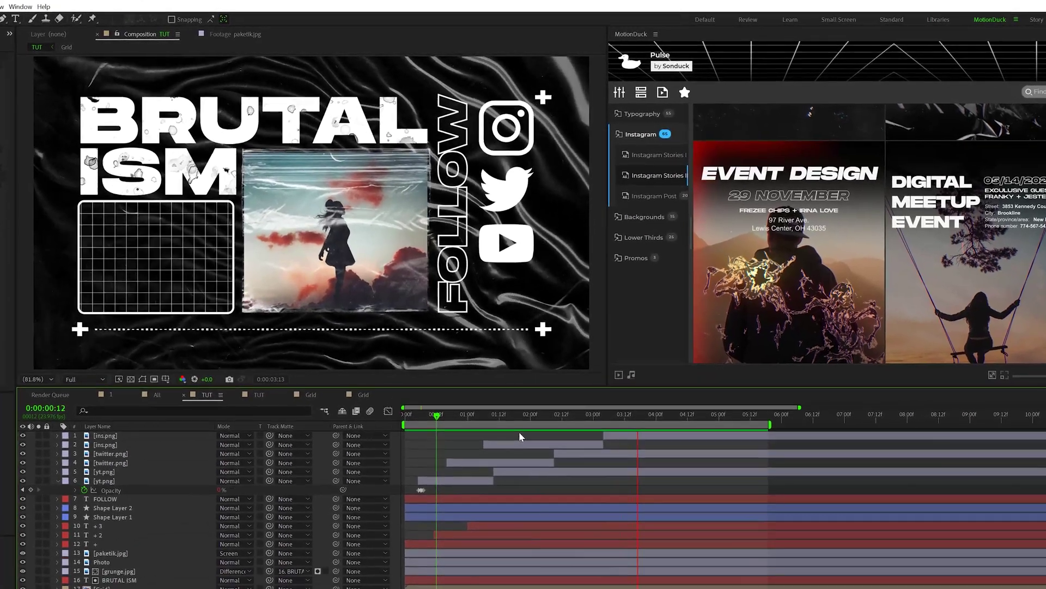
# Scrub through TUT and play it from the start to review the FOLLOW text, social icons and dashed line
pyautogui.moveTo(528, 416); pyautogui.dragTo(581, 413)
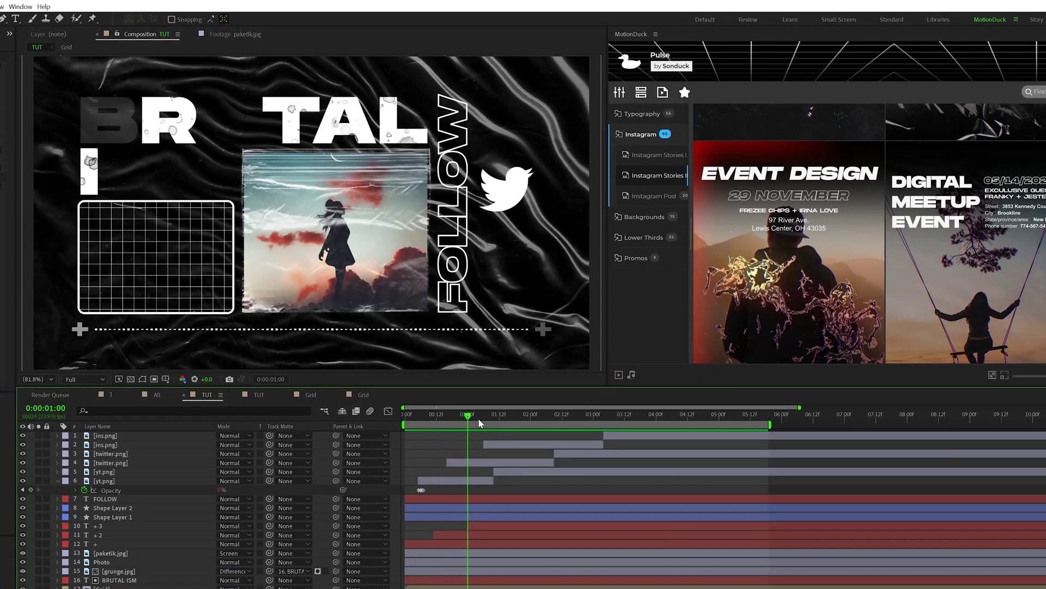
pyautogui.moveTo(750, 418); pyautogui.dragTo(772, 416)
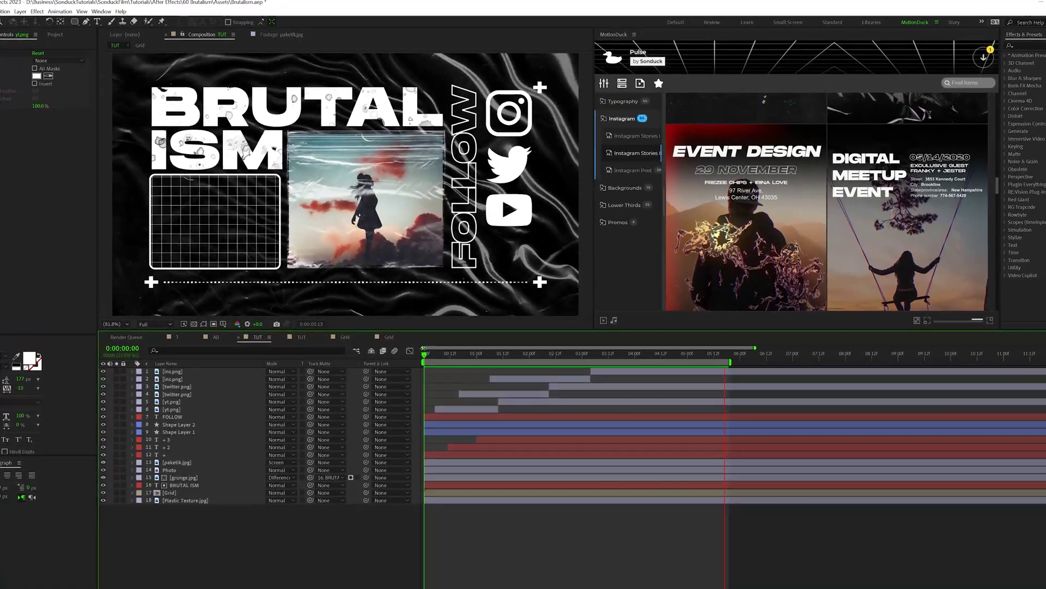
pyautogui.press('space')
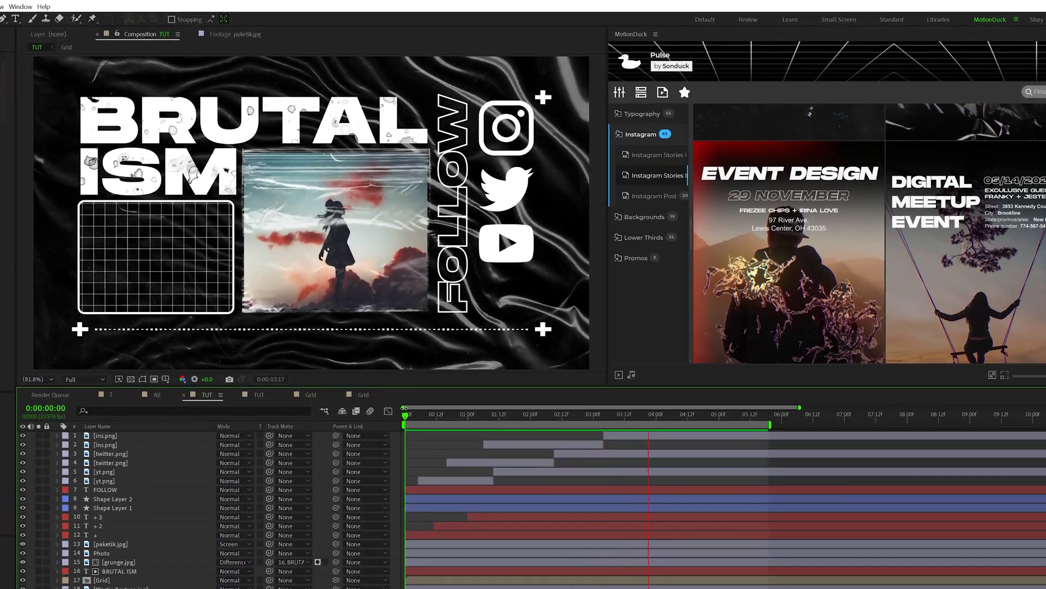
pyautogui.press('space')
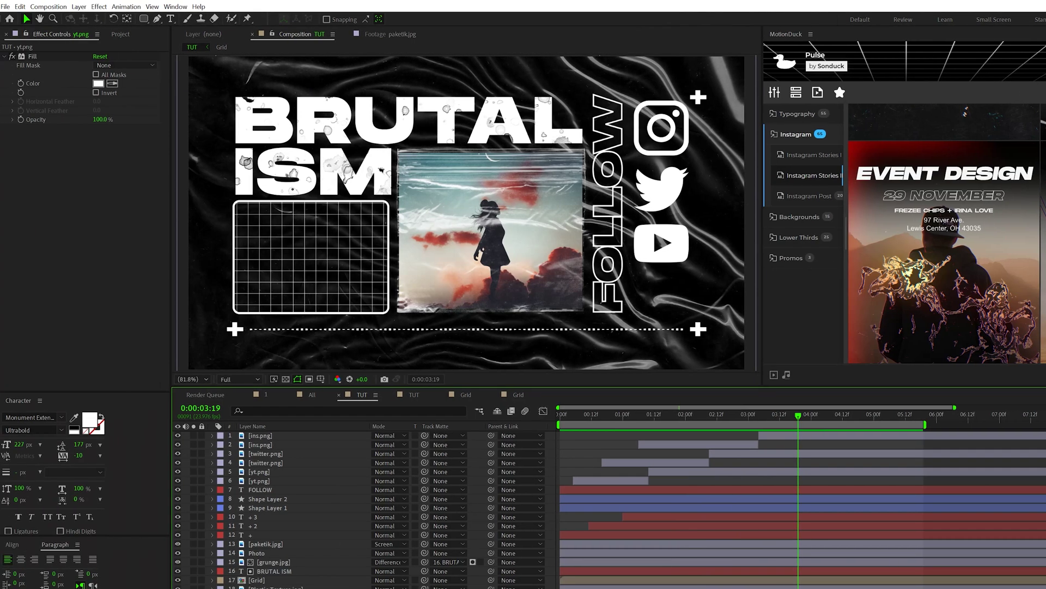
# Create an adjustment layer at the top of TUT and apply the CC Lens effect to it
pyautogui.click(77, 7)
pyautogui.moveTo(92, 16)
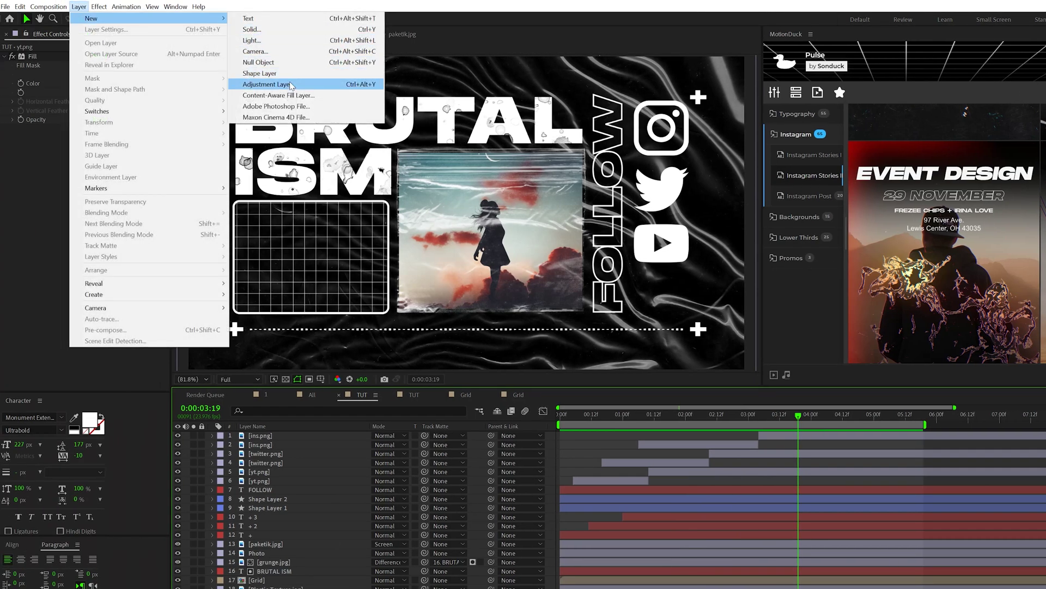
pyautogui.click(262, 85)
pyautogui.click(99, 6)
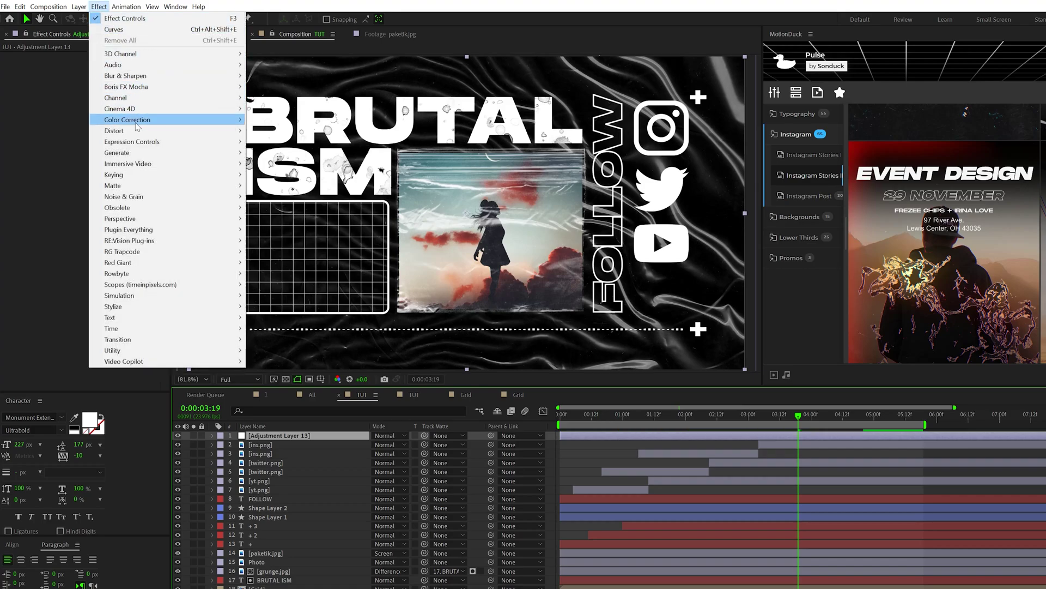
pyautogui.moveTo(188, 131)
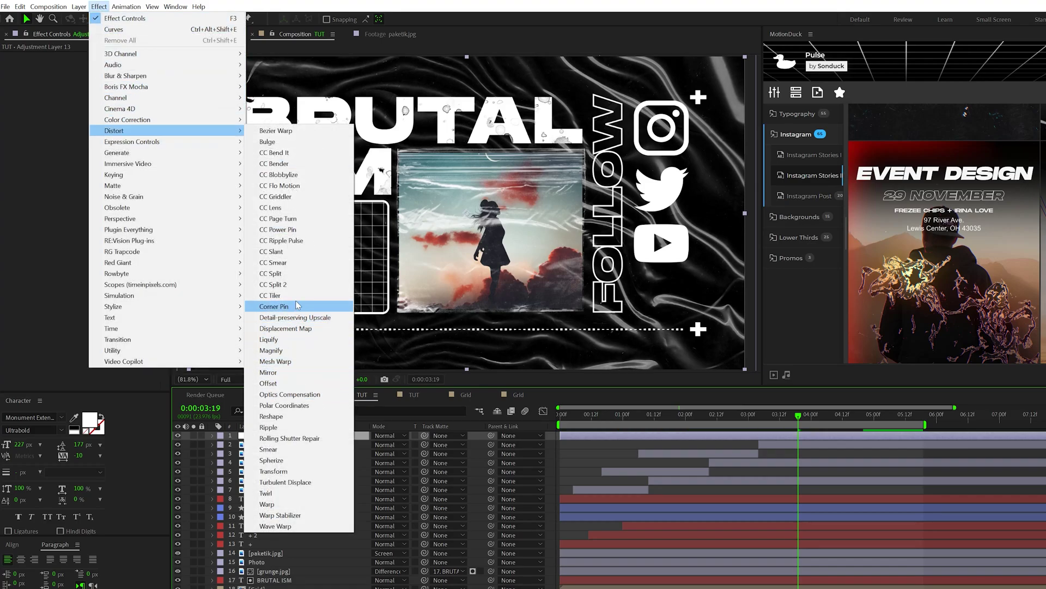
pyautogui.click(281, 210)
# Keyframe the CC Lens Size from 96 at time zero to 500 at 0:00:01:00
pyautogui.press('Home')
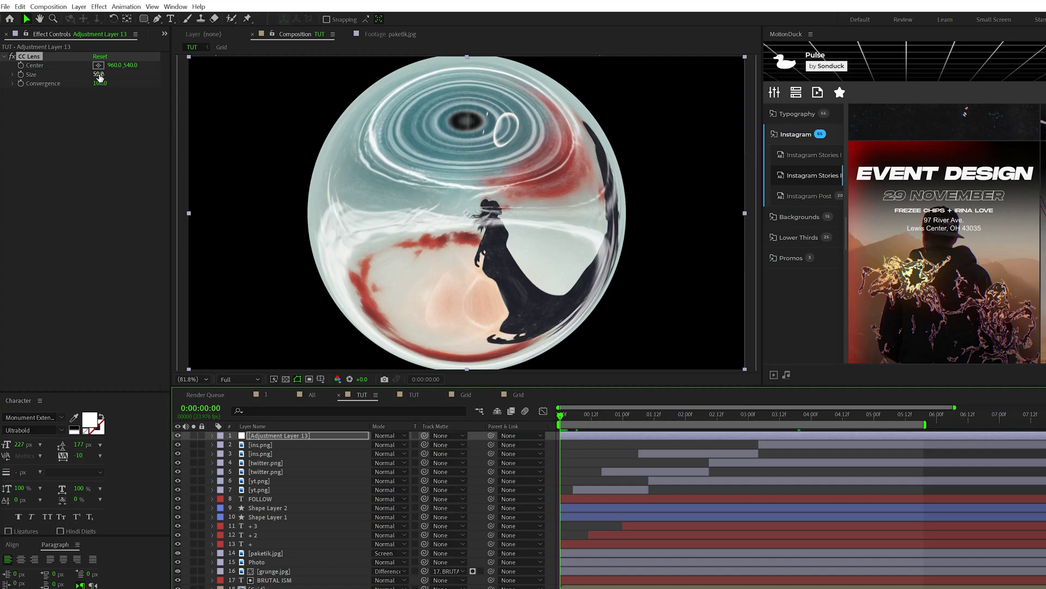
pyautogui.moveTo(98, 74); pyautogui.dragTo(125, 78)
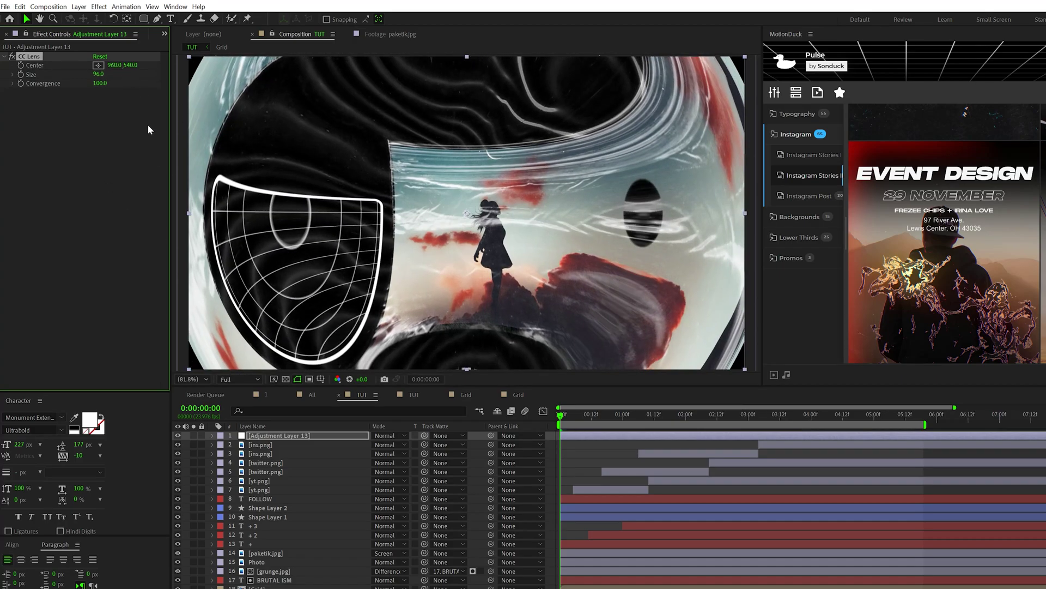
pyautogui.click(622, 423)
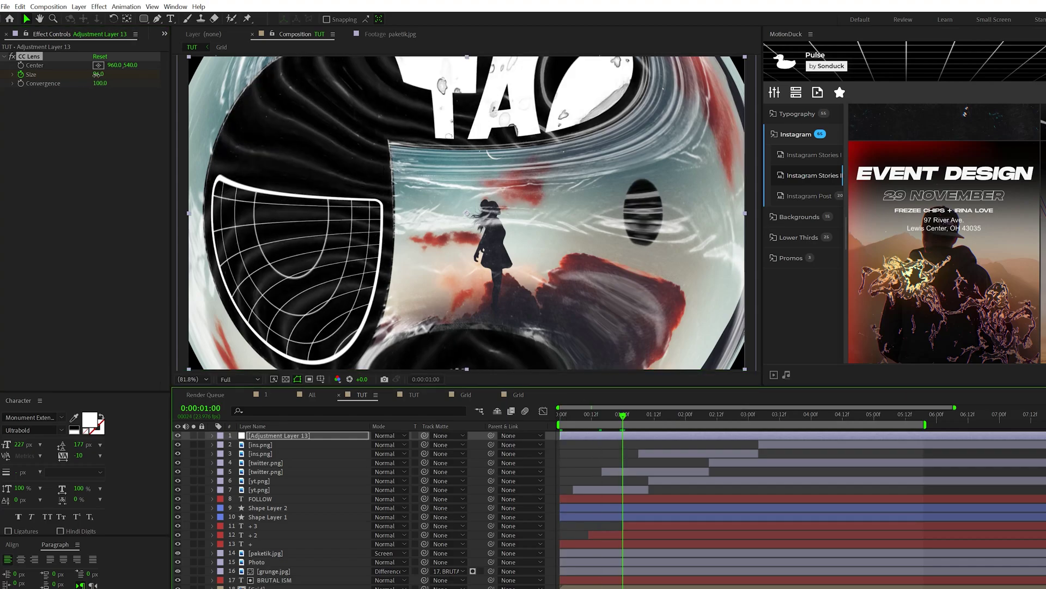
pyautogui.moveTo(101, 74); pyautogui.dragTo(437, 100)
# Ease the CC Lens Size keyframes, shape their speed curve, and move the ending keyframe to about 0:00:00:12
pyautogui.press('u')
pyautogui.moveTo(673, 447); pyautogui.dragTo(515, 459)
pyautogui.click(543, 412)
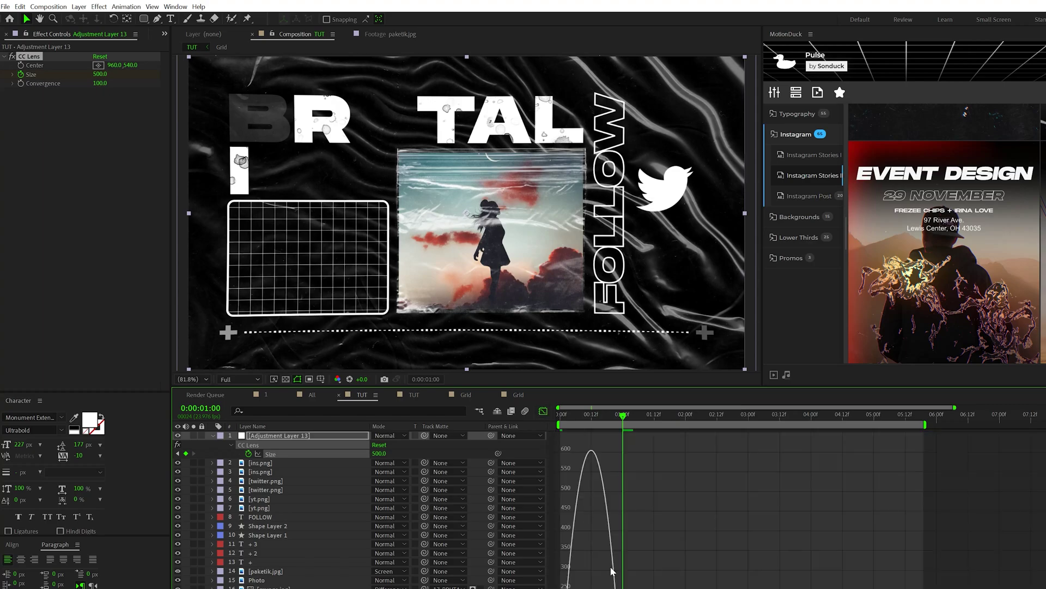
pyautogui.moveTo(581, 588); pyautogui.dragTo(621, 588)
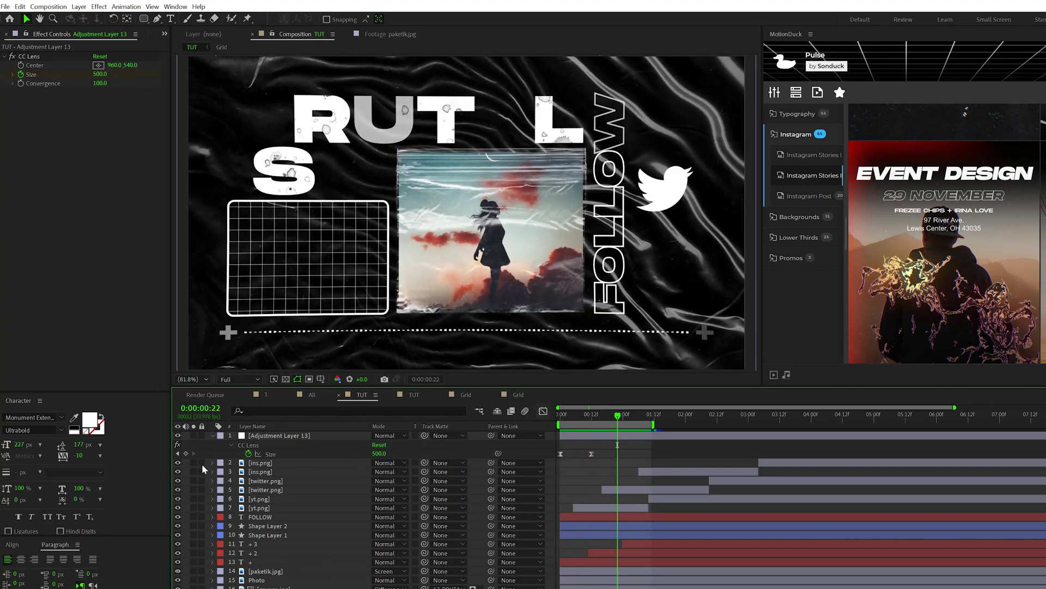
# Add the Noise effect to the adjustment layer, set Amount of Noise to 12%, and inspect the grain up close
pyautogui.click(289, 436)
pyautogui.click(99, 7)
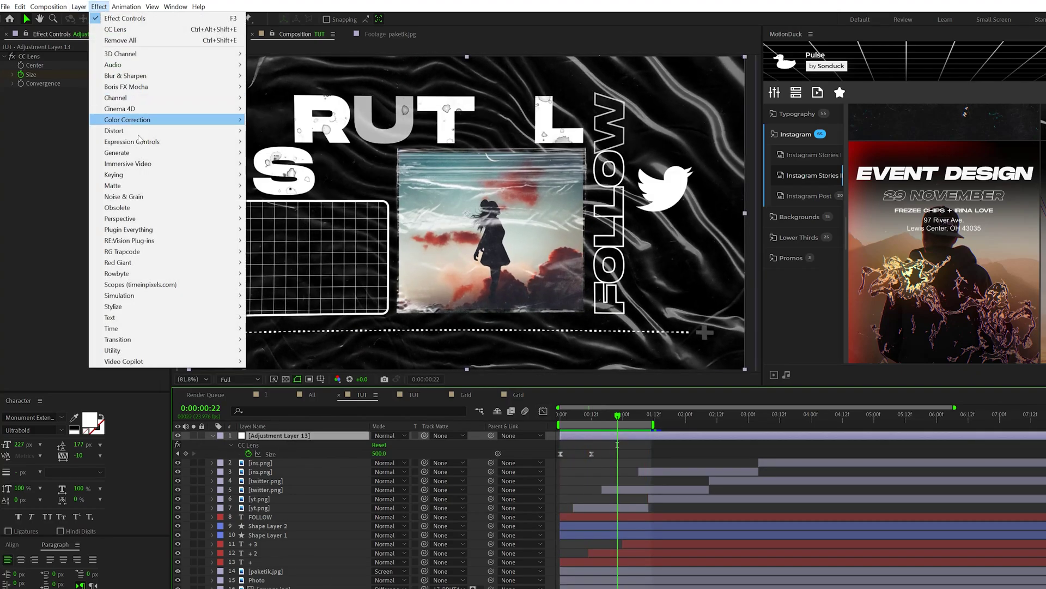
pyautogui.moveTo(136, 197)
pyautogui.click(268, 263)
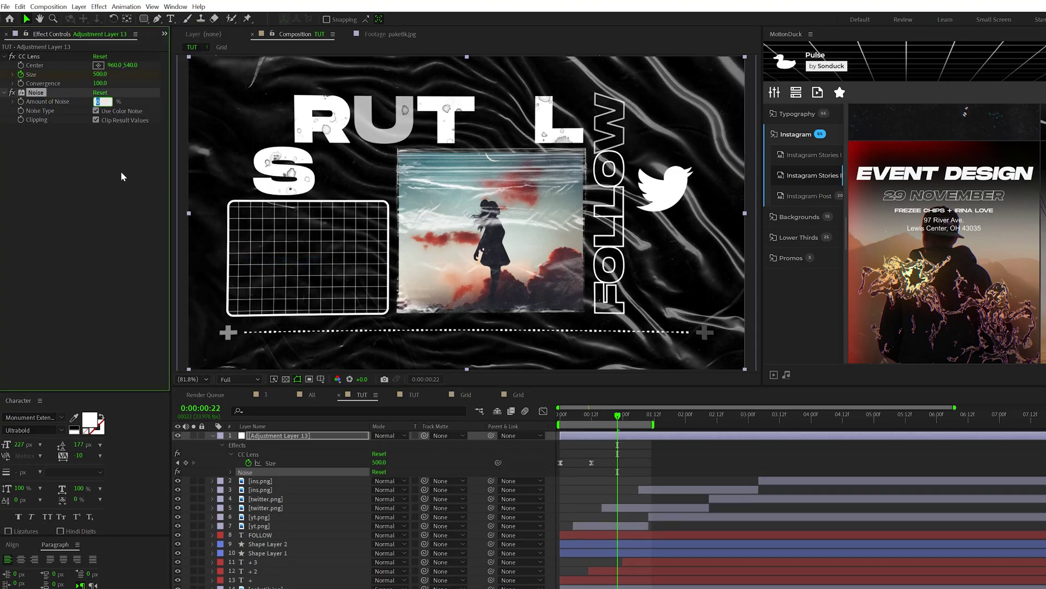
pyautogui.write('12')
pyautogui.press('Return')
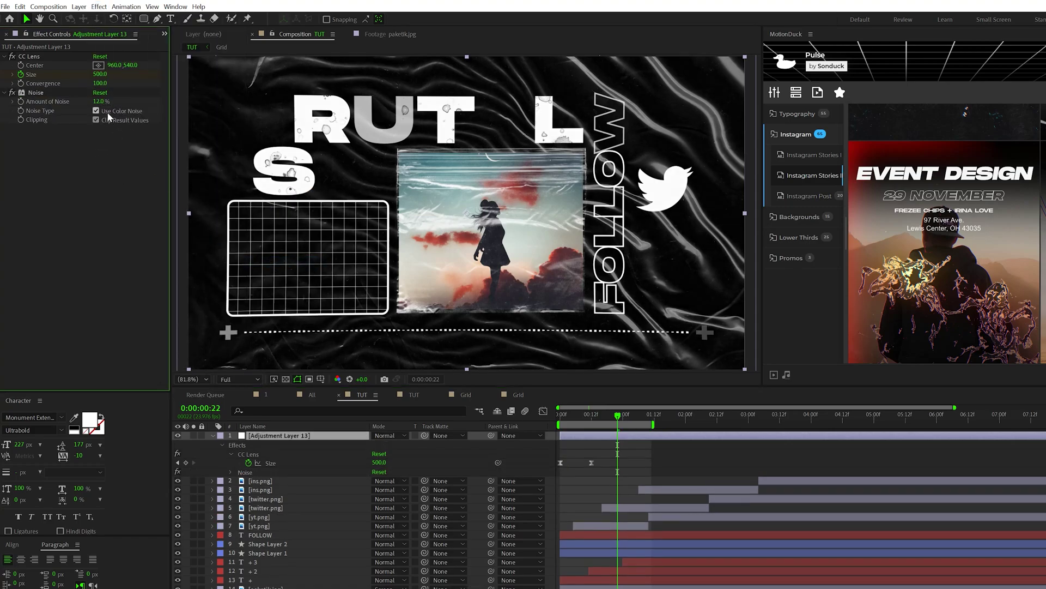
pyautogui.scroll(1, 329, 229)
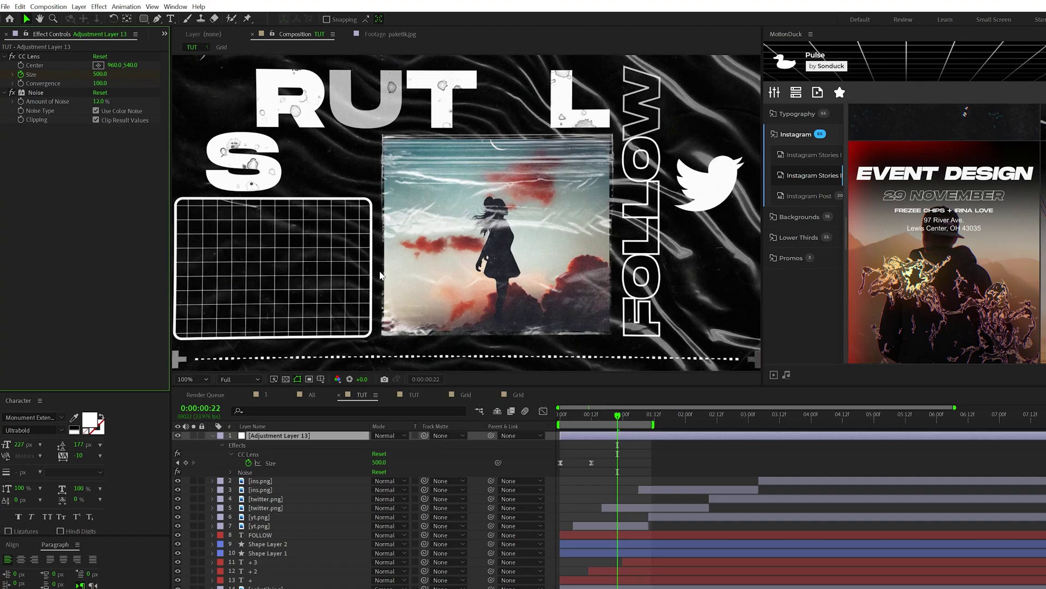
pyautogui.scroll(-2, 354, 256)
pyautogui.scroll(5, 388, 283)
pyautogui.scroll(-4, 388, 283)
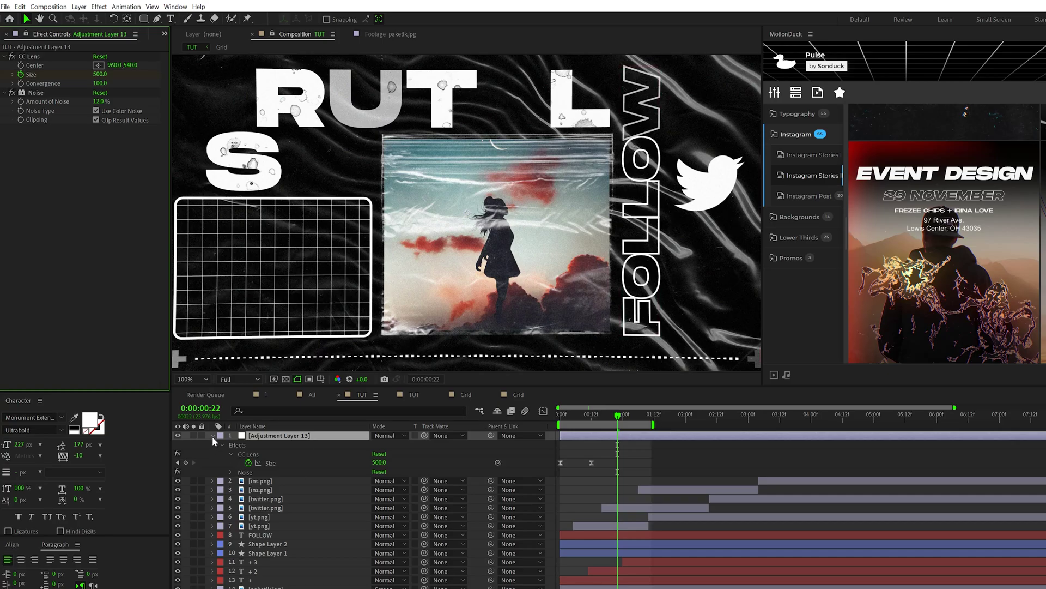
# Preview the finished All composition and scrub through its Leak 1 precomp to examine the light leak
pyautogui.click(212, 436)
pyautogui.scroll(-1, 406, 271)
pyautogui.scroll(1, 402, 295)
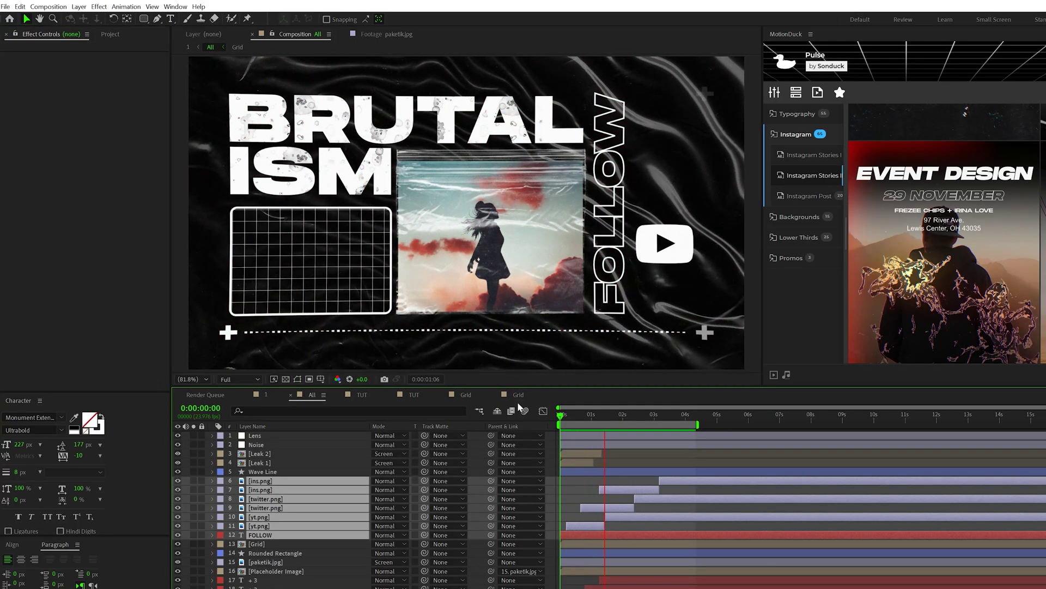
pyautogui.click(565, 408)
pyautogui.press('space')
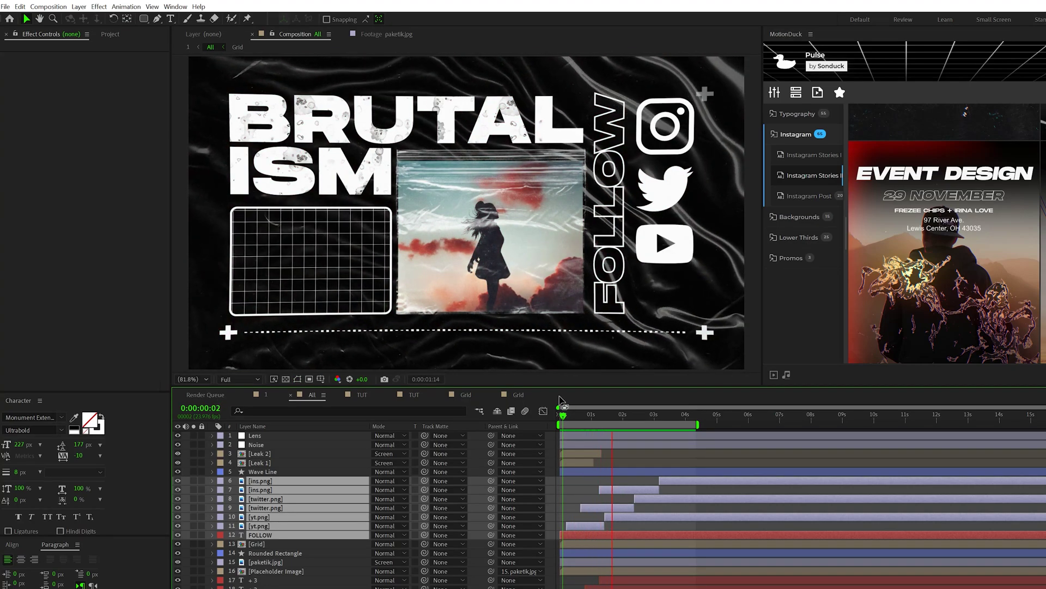
pyautogui.doubleClick(265, 460)
pyautogui.click(572, 418)
pyautogui.moveTo(572, 418); pyautogui.dragTo(591, 417)
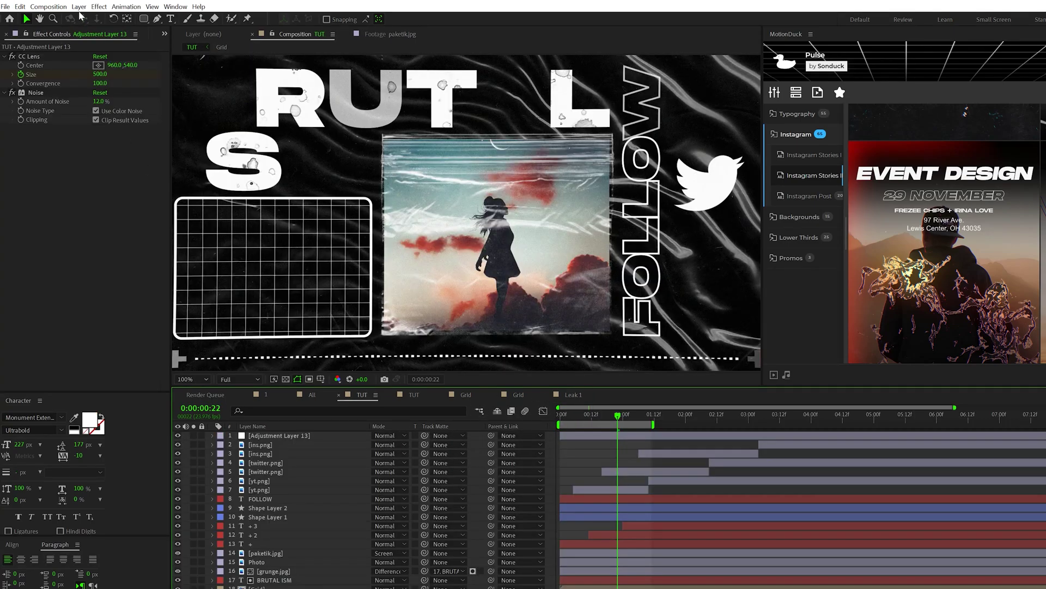
# Create a white 1920 × 1080 px solid at the top of TUT and apply the Fractal Noise effect to it
pyautogui.click(79, 7)
pyautogui.moveTo(87, 18)
pyautogui.click(284, 27)
pyautogui.click(472, 394)
pyautogui.click(899, 177)
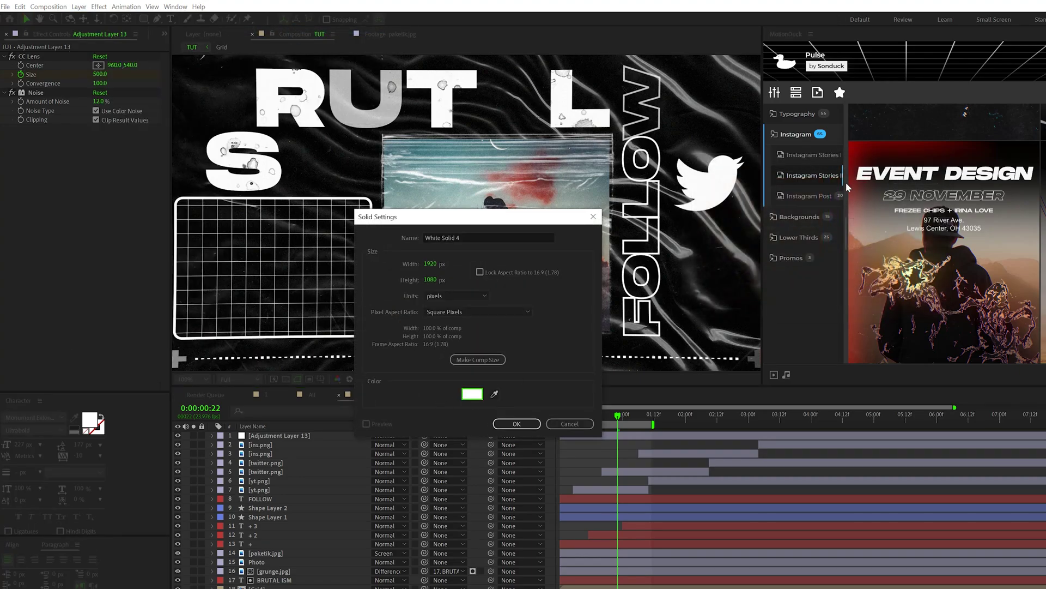
pyautogui.click(527, 423)
pyautogui.click(99, 7)
pyautogui.moveTo(117, 198)
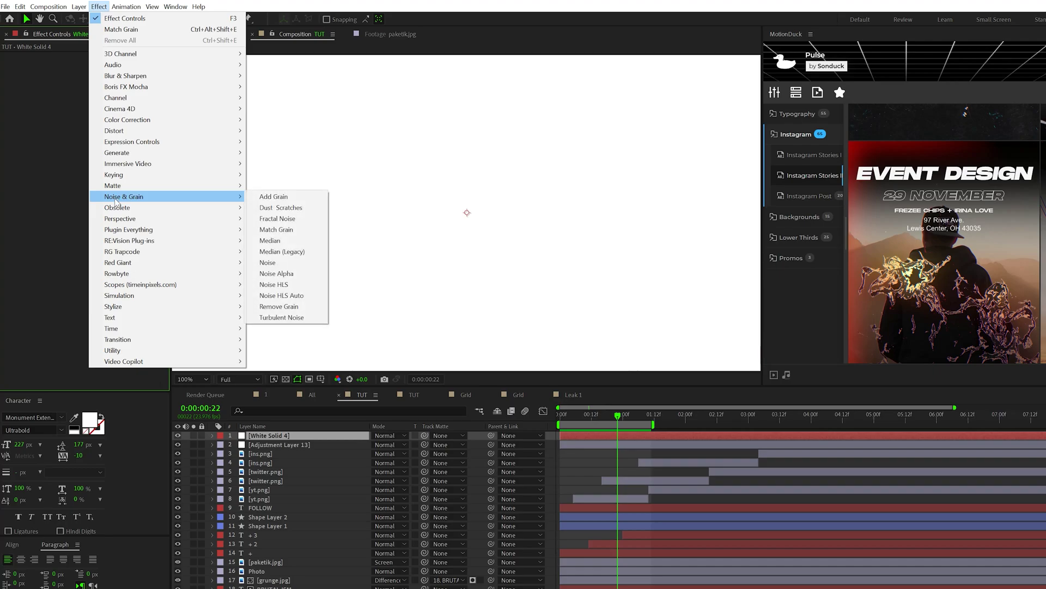
pyautogui.click(295, 219)
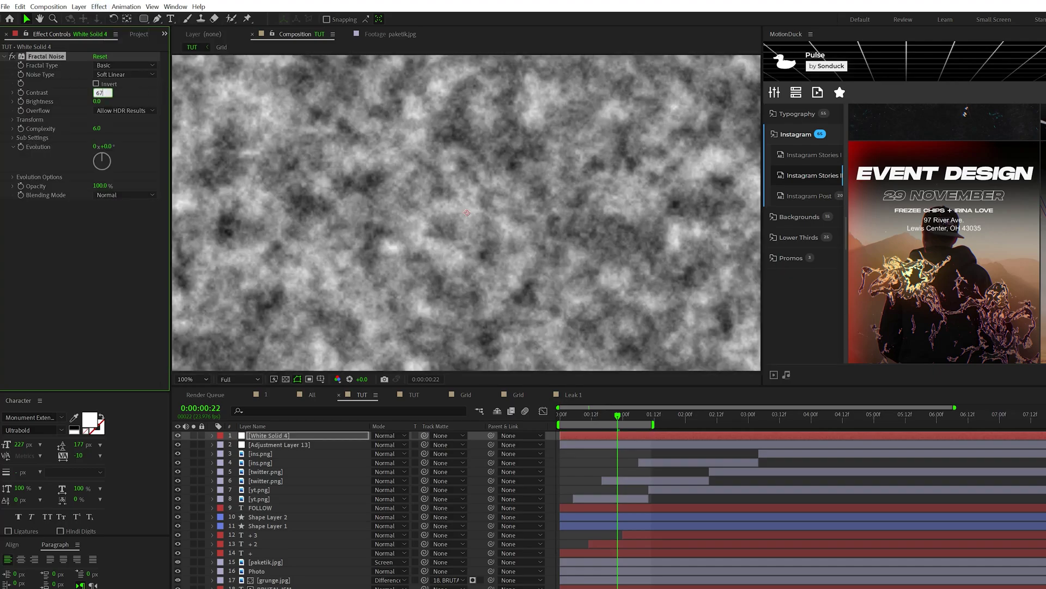
# Set the Fractal Noise Contrast to 675, Brightness to -100, Scale to 2700 and Complexity to 1
pyautogui.click(107, 242)
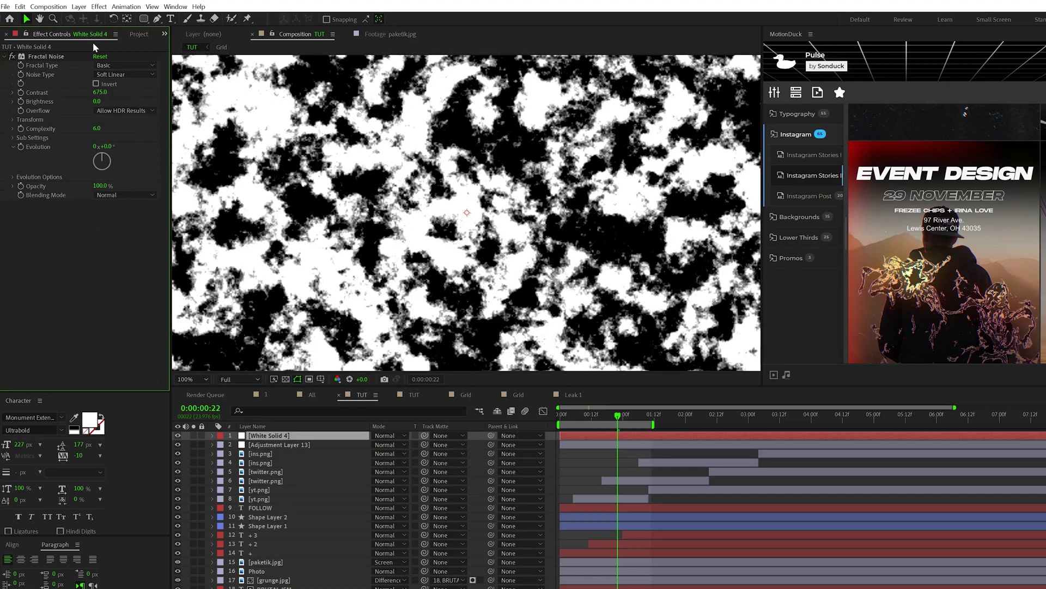
pyautogui.click(12, 119)
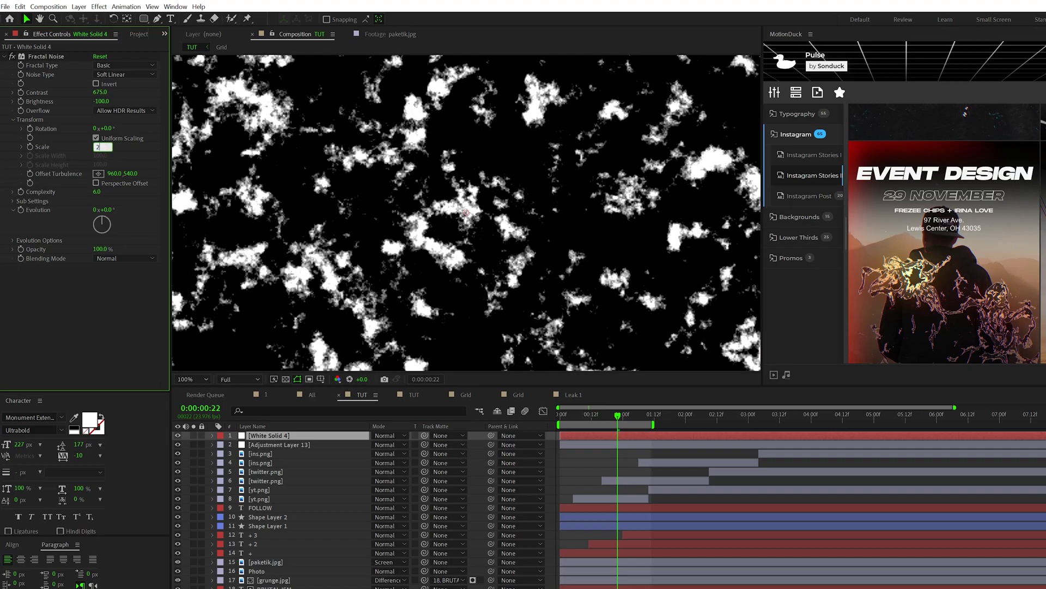
pyautogui.write('270')
pyautogui.write('0')
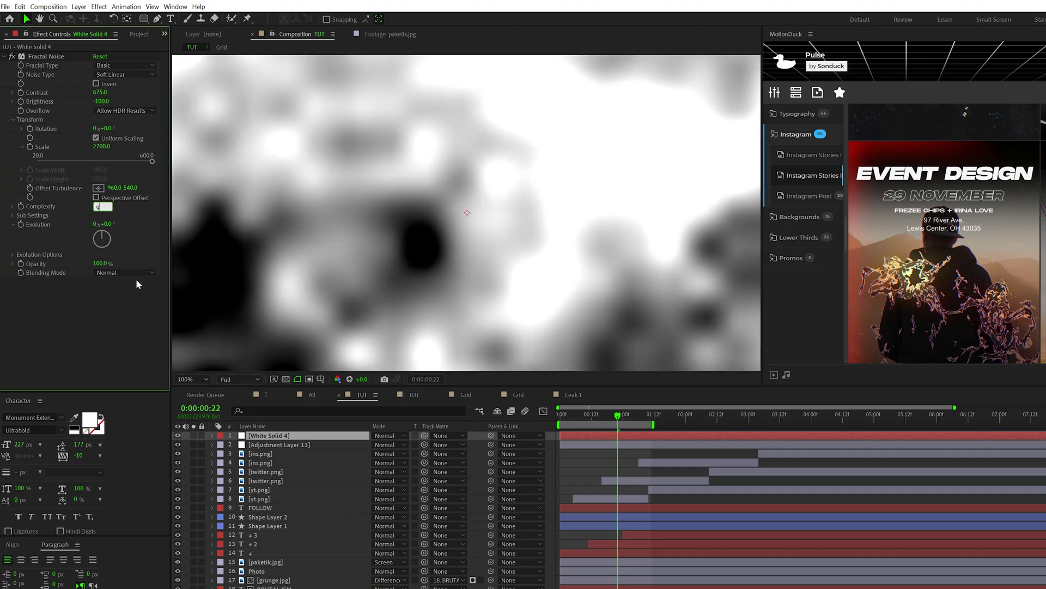
pyautogui.click(12, 120)
# Add the expression time*300 to the Fractal Noise Evolution property
pyautogui.keyDown('alt'); pyautogui.click(21, 147); pyautogui.keyUp('alt')
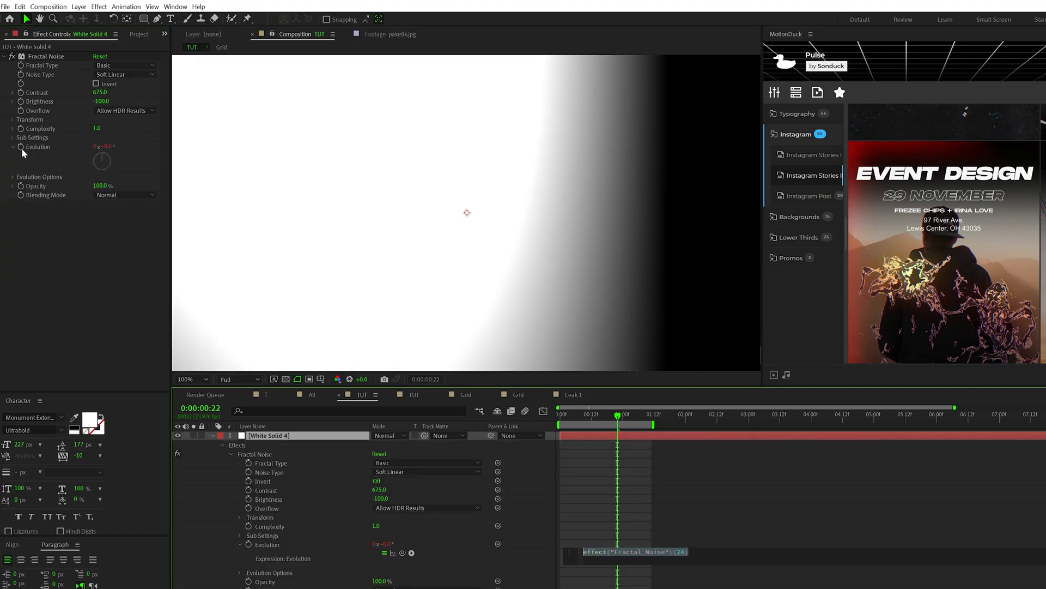
pyautogui.write('time*300')
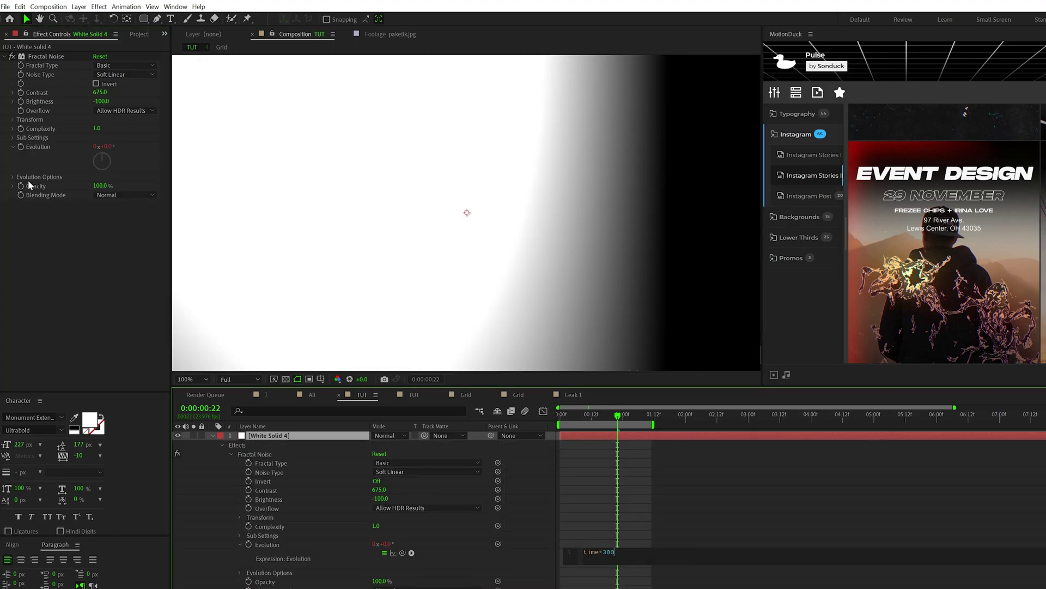
pyautogui.click(74, 235)
# Apply Noise HLS to the white solid with Lightness at 8%, and drive its Noise Phase with an expression
pyautogui.click(98, 6)
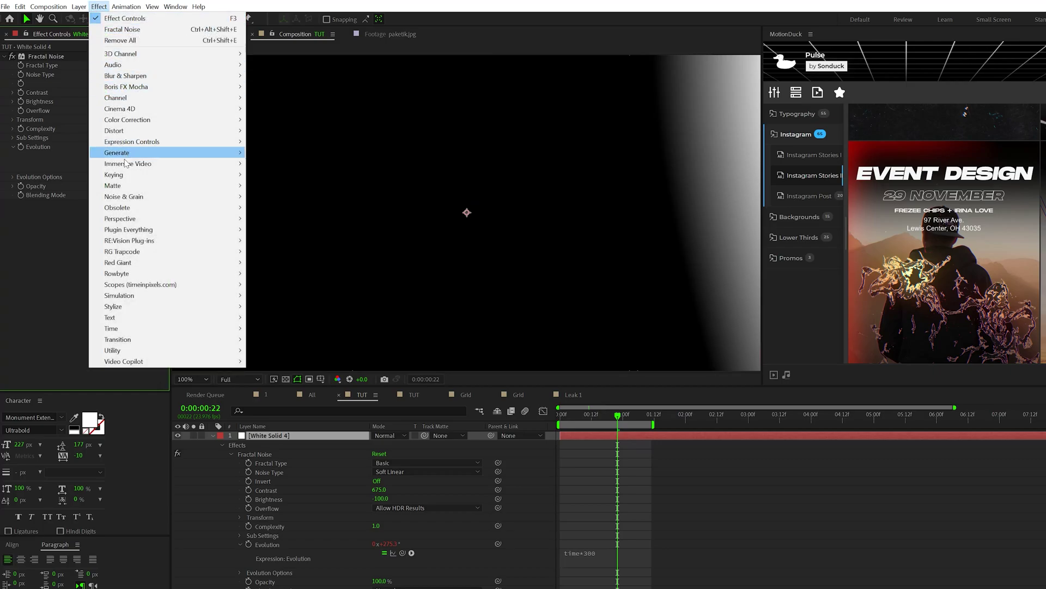
pyautogui.moveTo(123, 196)
pyautogui.click(256, 284)
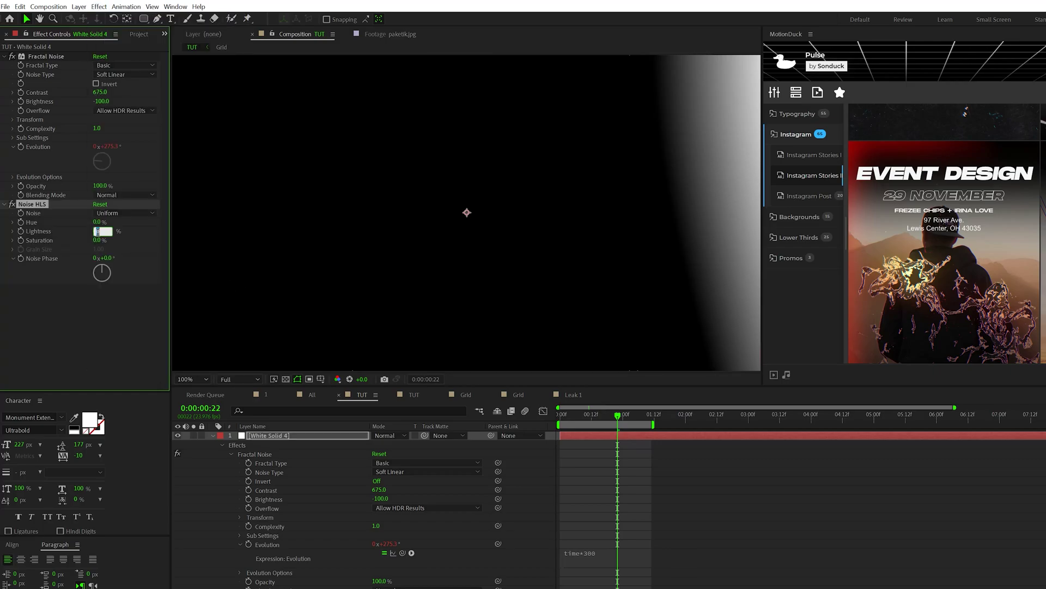
pyautogui.click(99, 292)
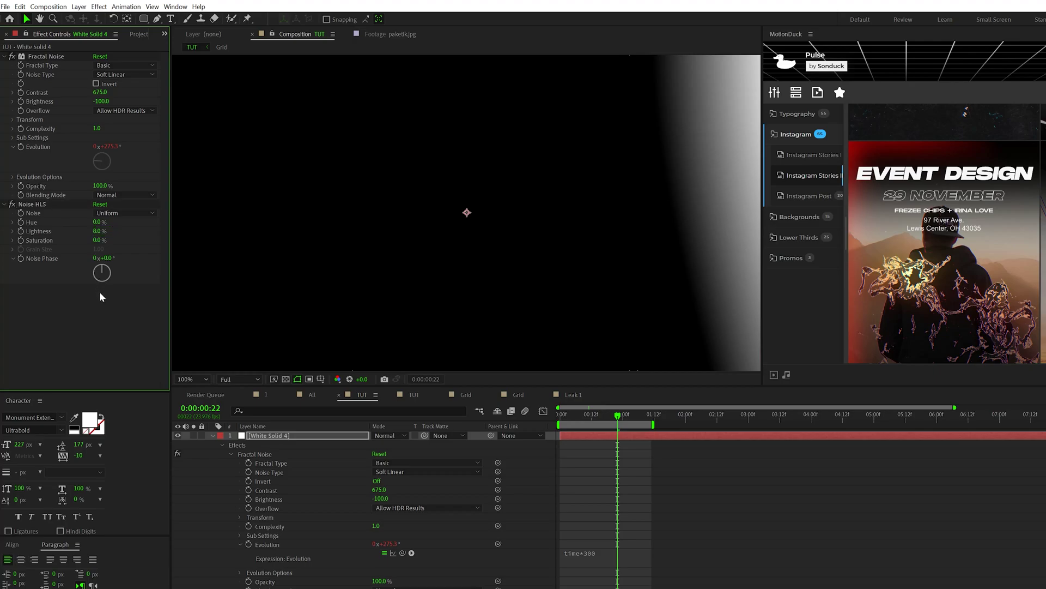
pyautogui.keyDown('alt'); pyautogui.click(21, 259); pyautogui.keyUp('alt')
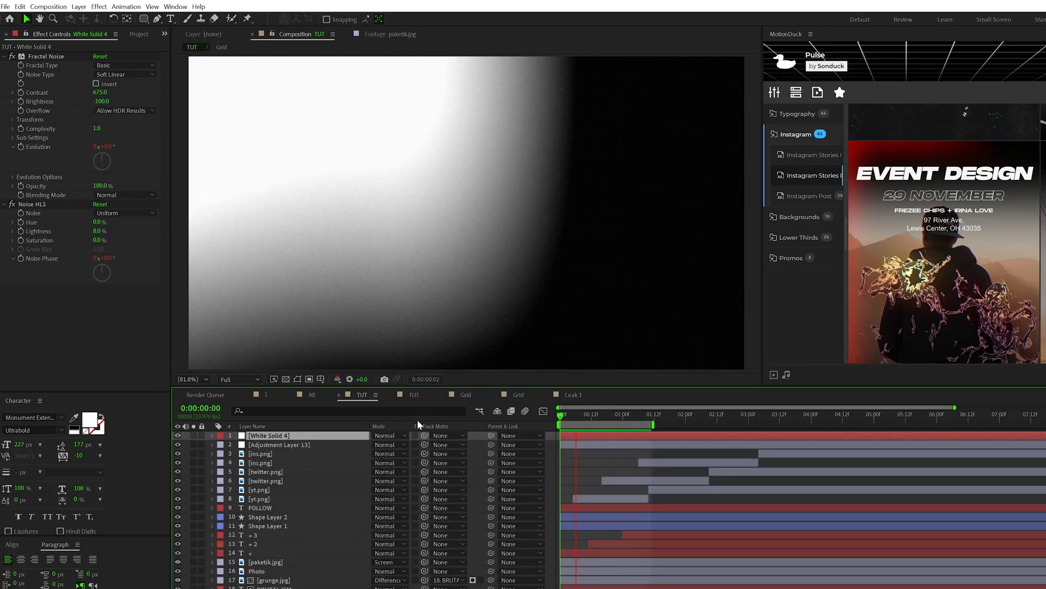
# Set the white solid's blending mode to Screen and apply the Tint effect to it
pyautogui.click(388, 435)
pyautogui.click(398, 128)
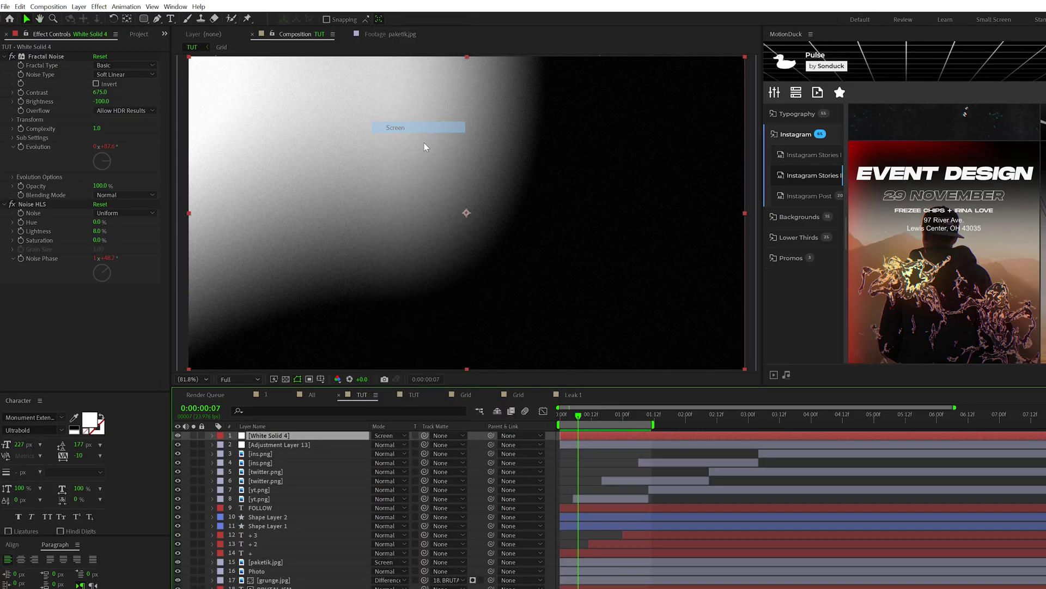
pyautogui.click(101, 7)
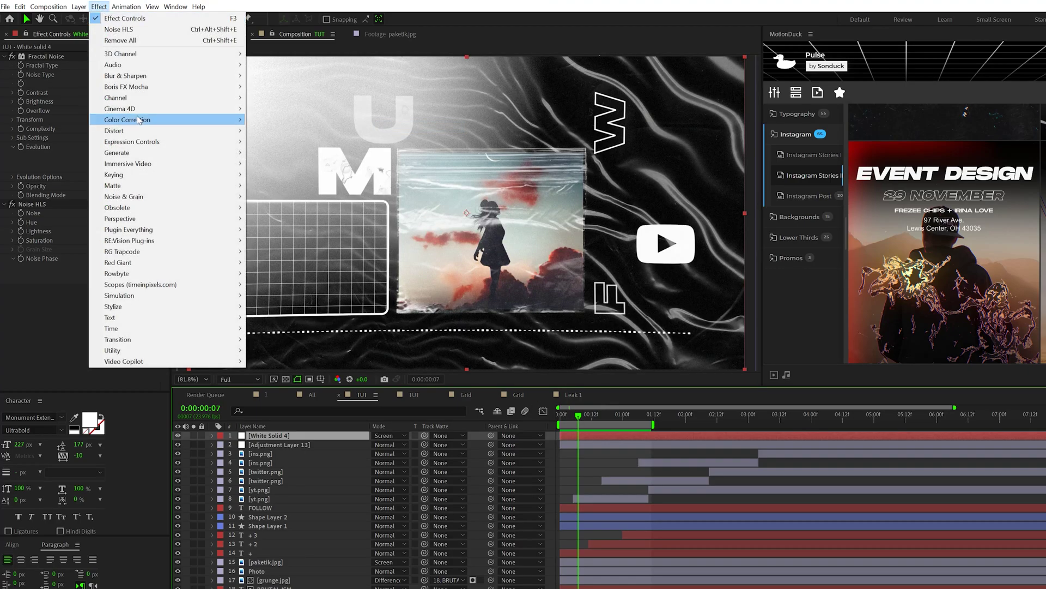
pyautogui.moveTo(191, 126)
pyautogui.click(265, 460)
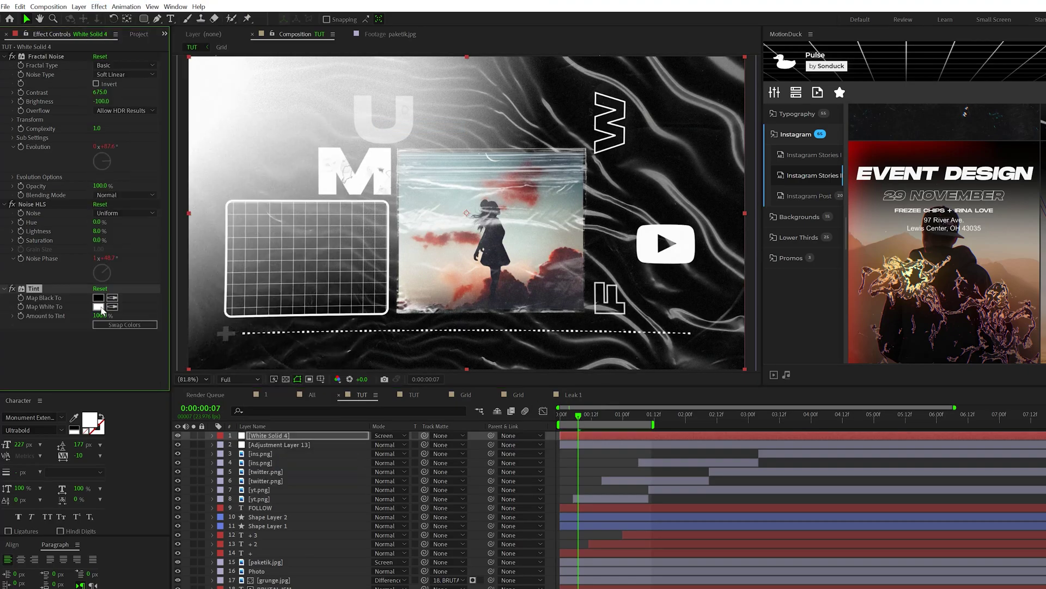
# Set the Tint's Map White To colour to a bright crimson red and preview the coloured light leak
pyautogui.click(99, 307)
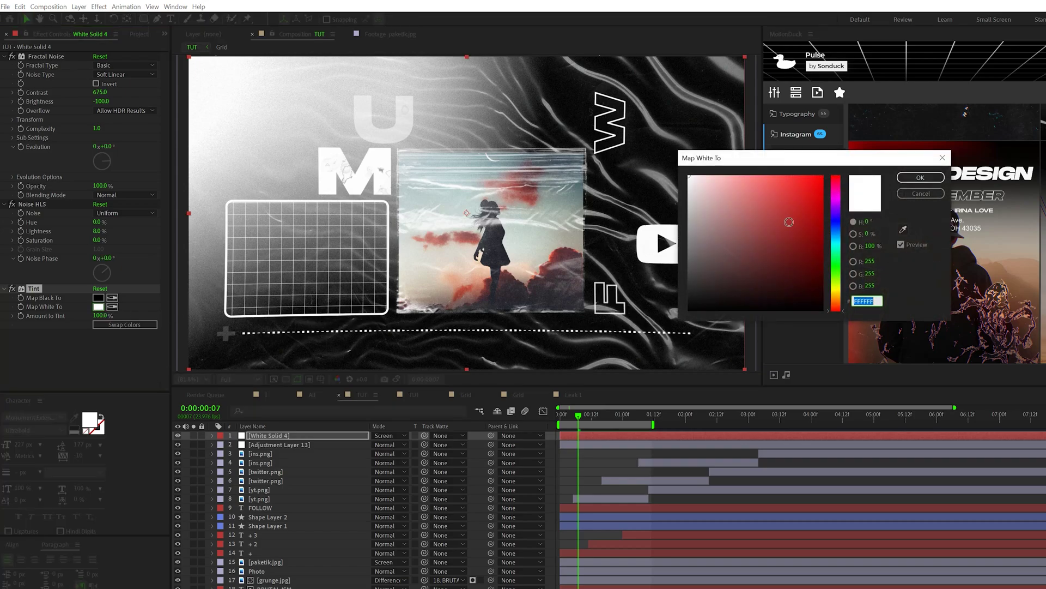
pyautogui.moveTo(807, 179); pyautogui.dragTo(806, 178)
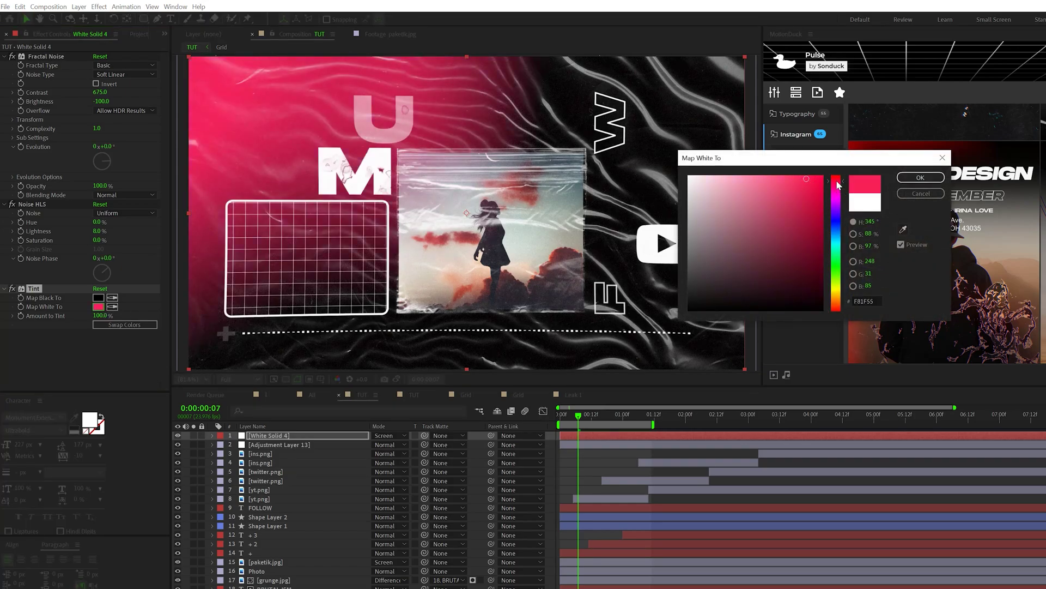
pyautogui.moveTo(838, 309); pyautogui.dragTo(840, 190)
pyautogui.click(921, 177)
pyautogui.press('space')
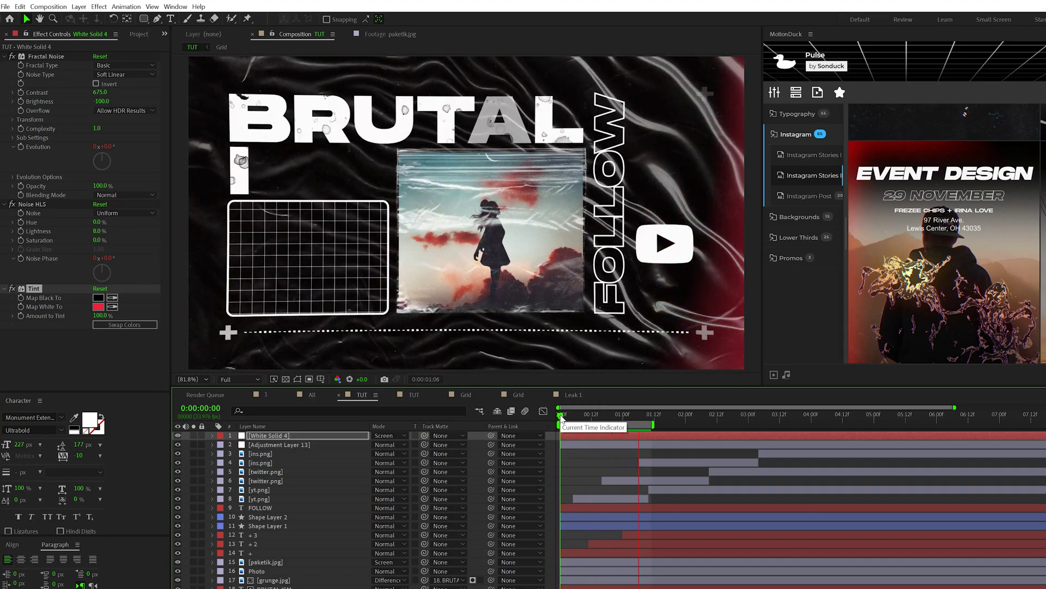
pyautogui.press('space')
# Trim the end of the white solid layer to about 0:00:01:12
pyautogui.click(654, 415)
pyautogui.press('-')
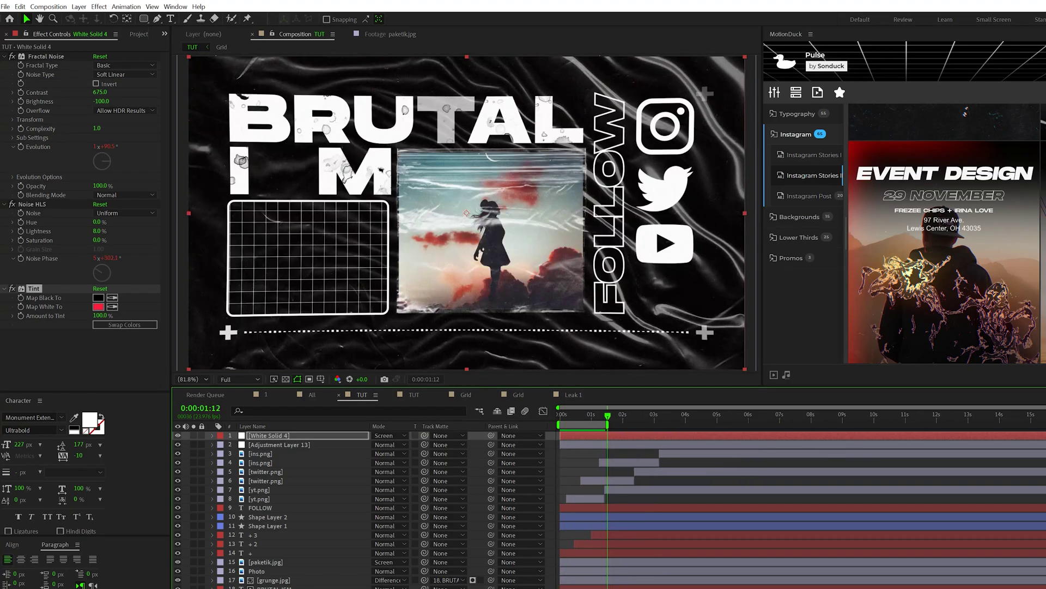
pyautogui.moveTo(1043, 435); pyautogui.dragTo(604, 441)
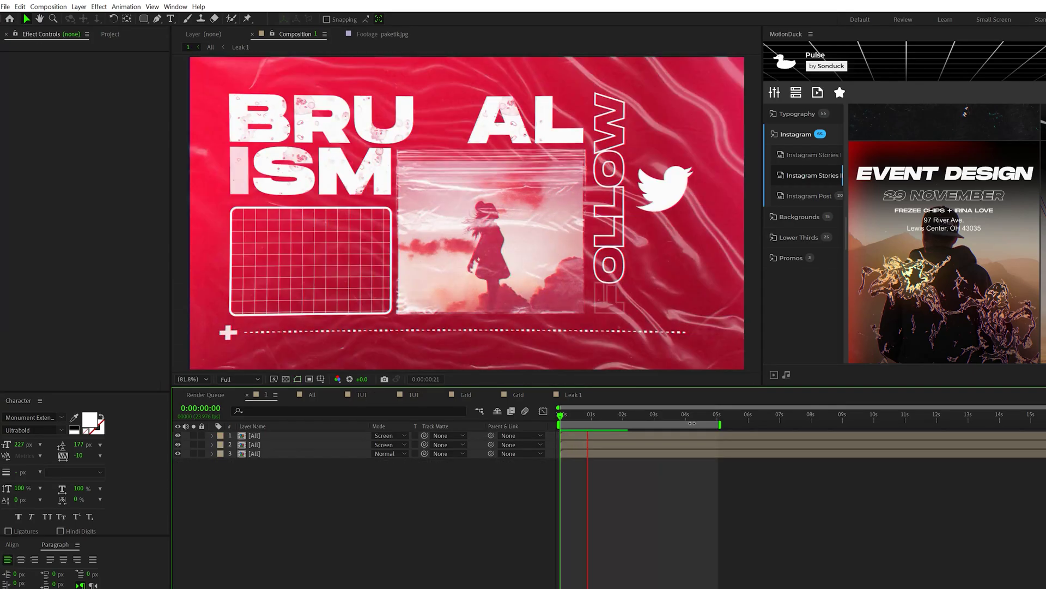